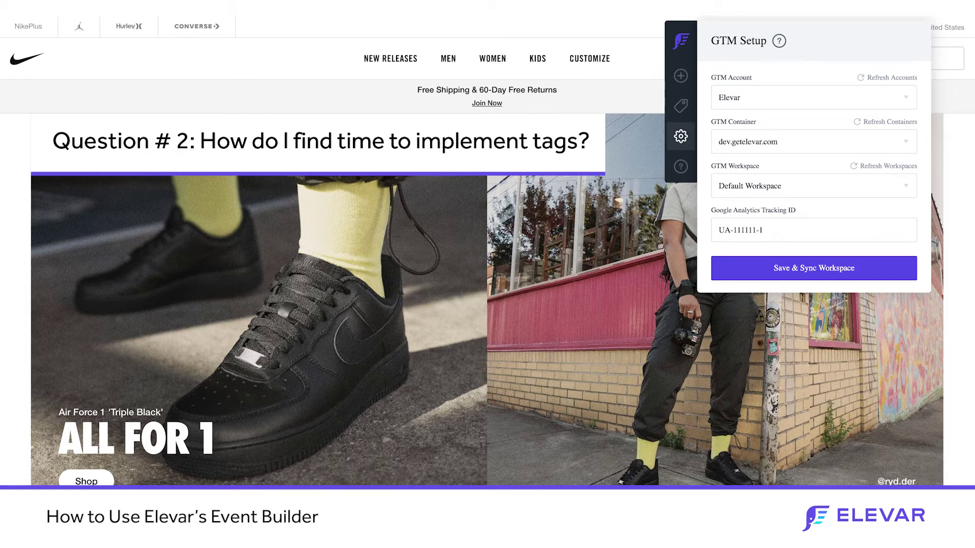
pyautogui.scroll(-5, 272, 198)
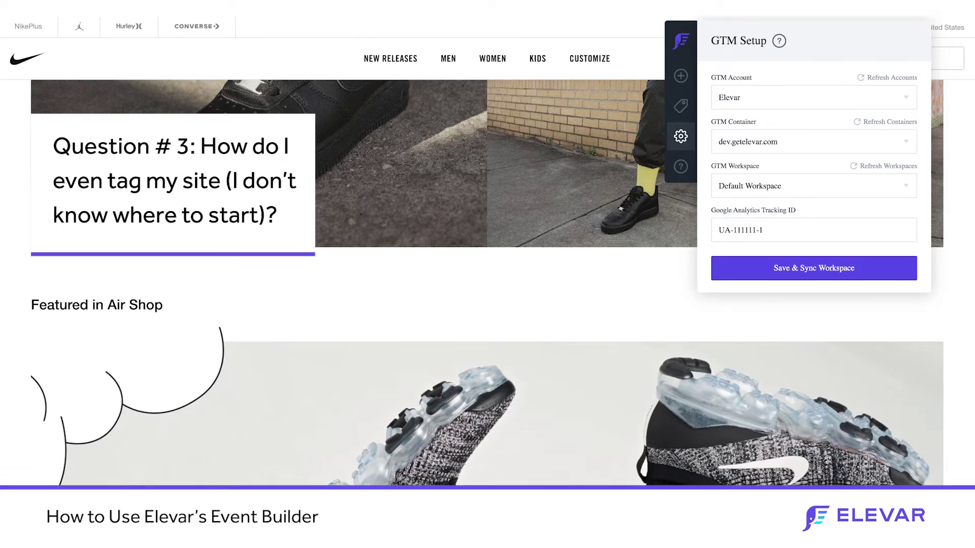
pyautogui.scroll(5, 299, 275)
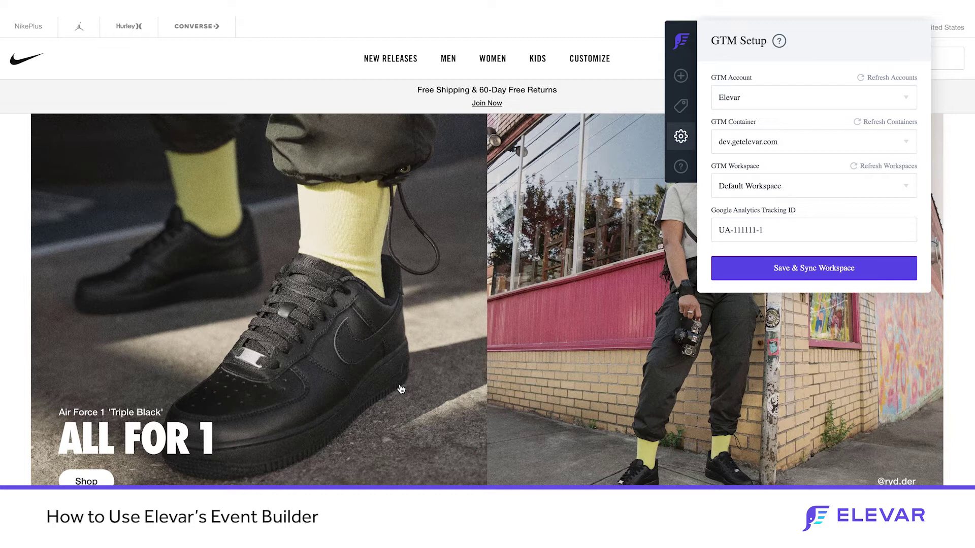
pyautogui.scroll(-1, 400, 389)
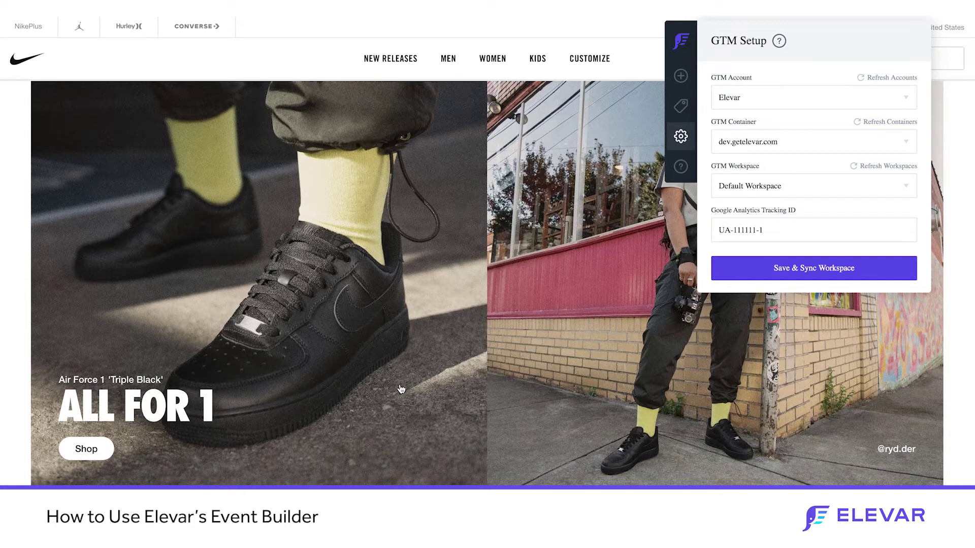
pyautogui.scroll(-1, 401, 389)
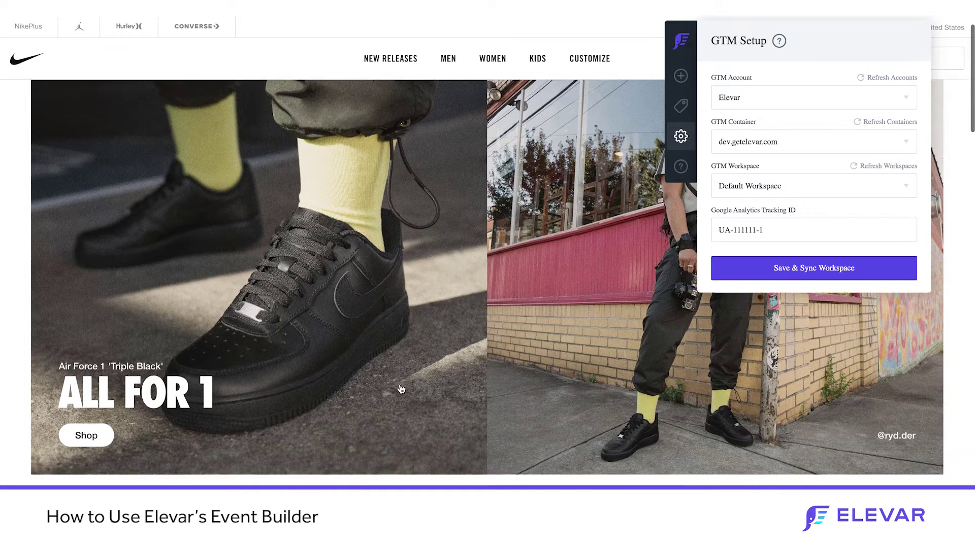
pyautogui.scroll(-1, 401, 389)
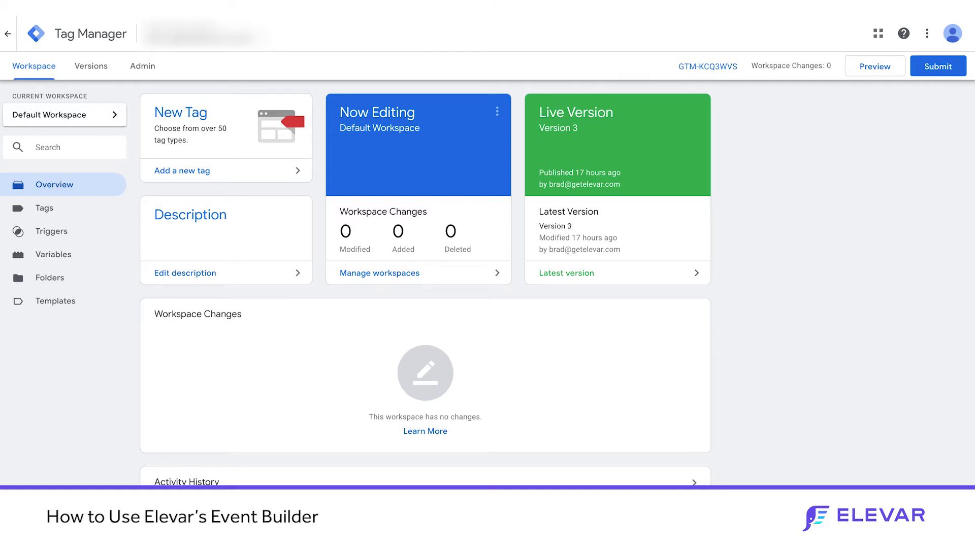
pyautogui.click(620, 207)
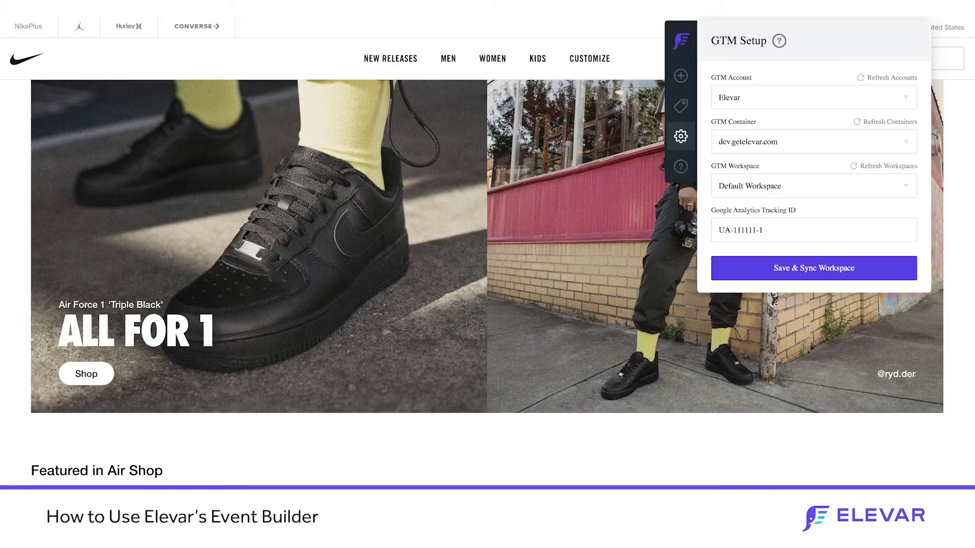
pyautogui.click(867, 80)
# Start a new event with a Click trigger and pick the site's main navigation as its CSS selector, ul.ta-sm-c.
pyautogui.click(681, 77)
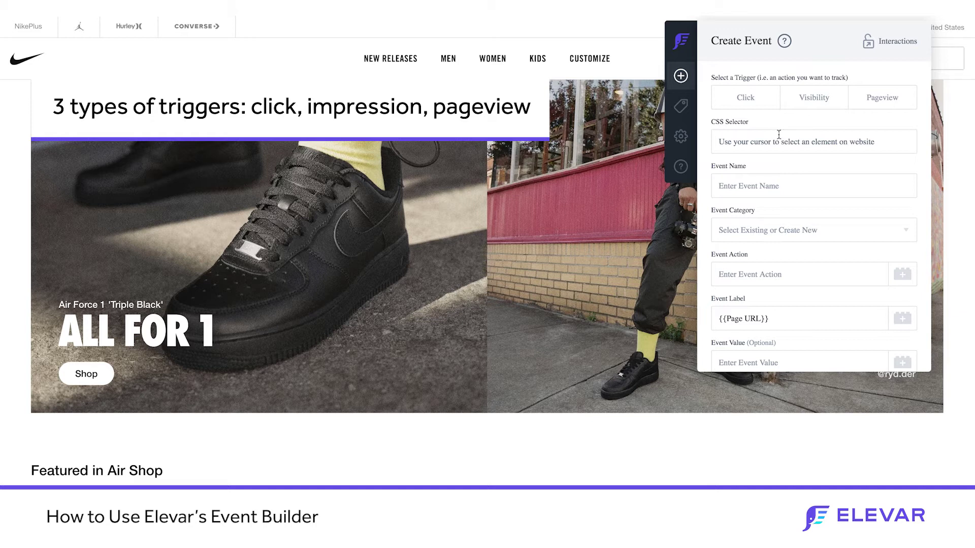
pyautogui.click(748, 106)
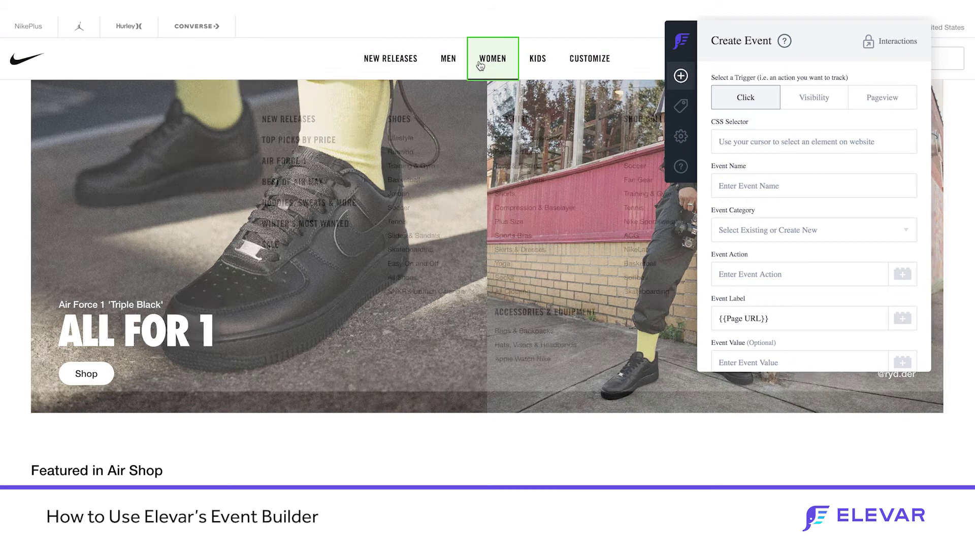
pyautogui.moveTo(480, 64)
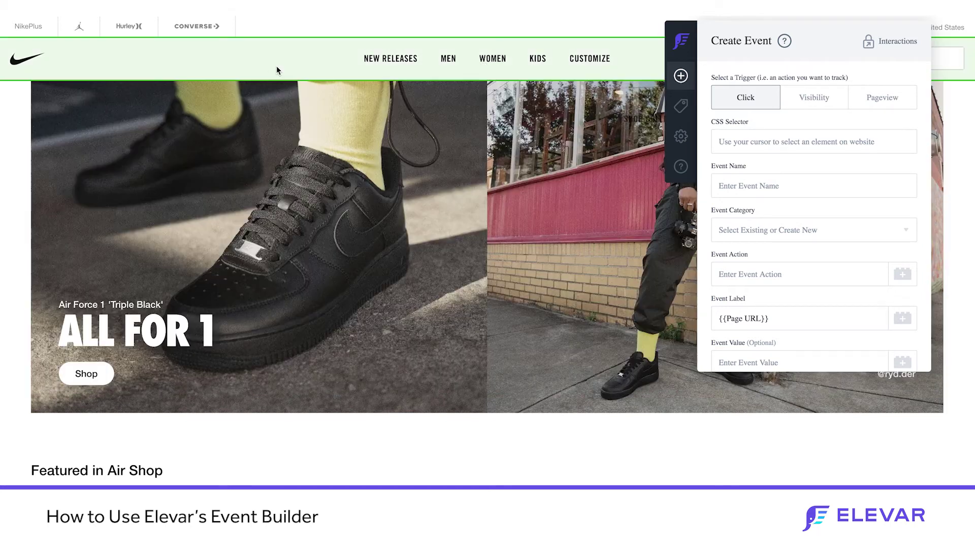
pyautogui.click(277, 68)
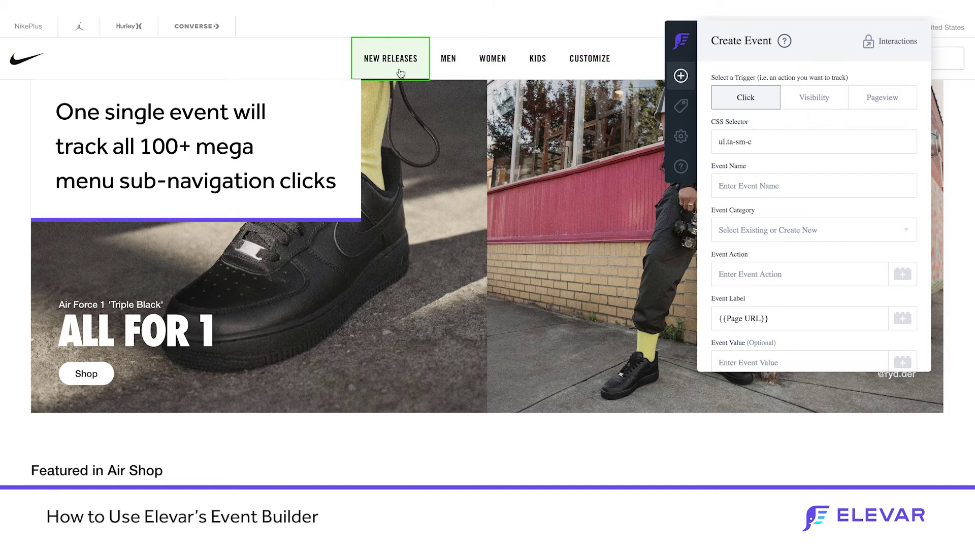
pyautogui.moveTo(488, 80)
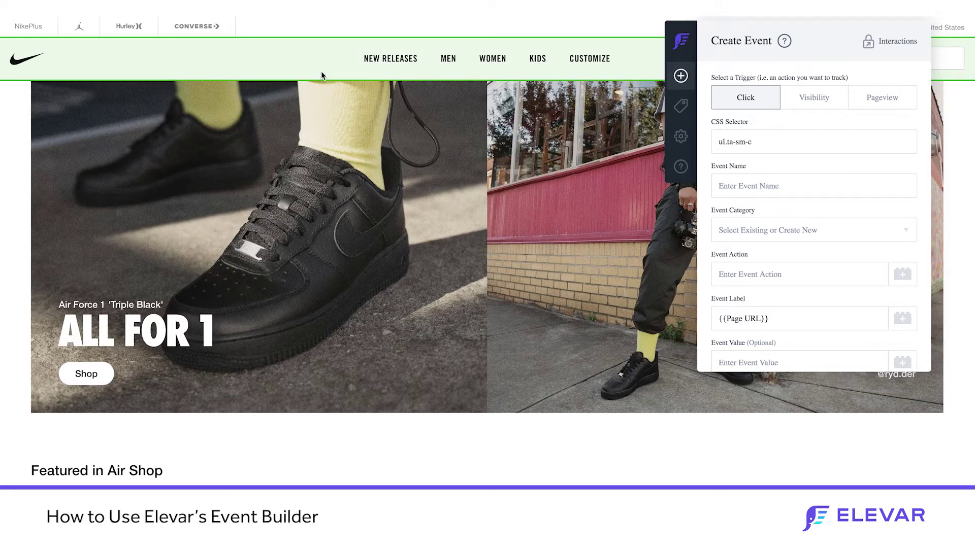
# Name the event "Main Navigation Click" and set its category to global.
pyautogui.click(770, 179)
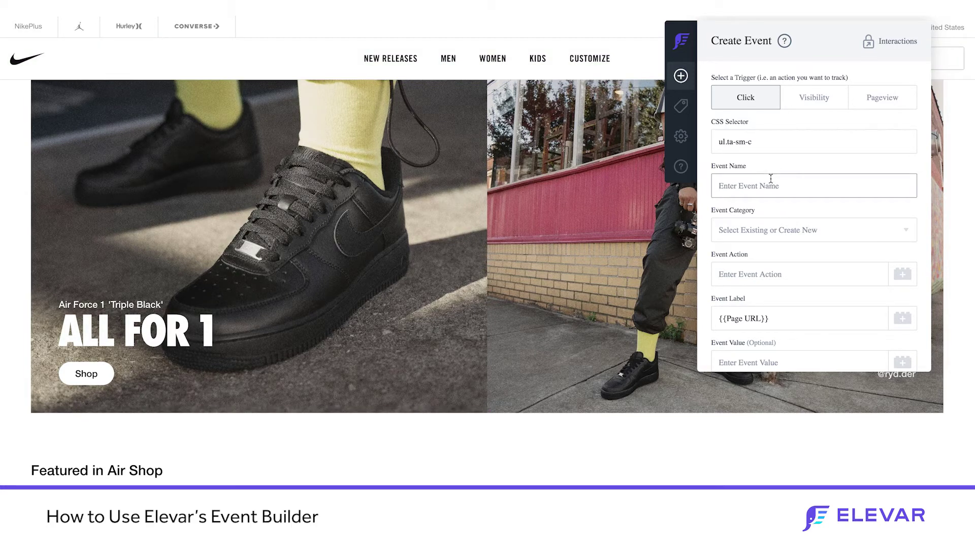
pyautogui.write('Main Navigation Click')
pyautogui.click(777, 227)
pyautogui.click(742, 281)
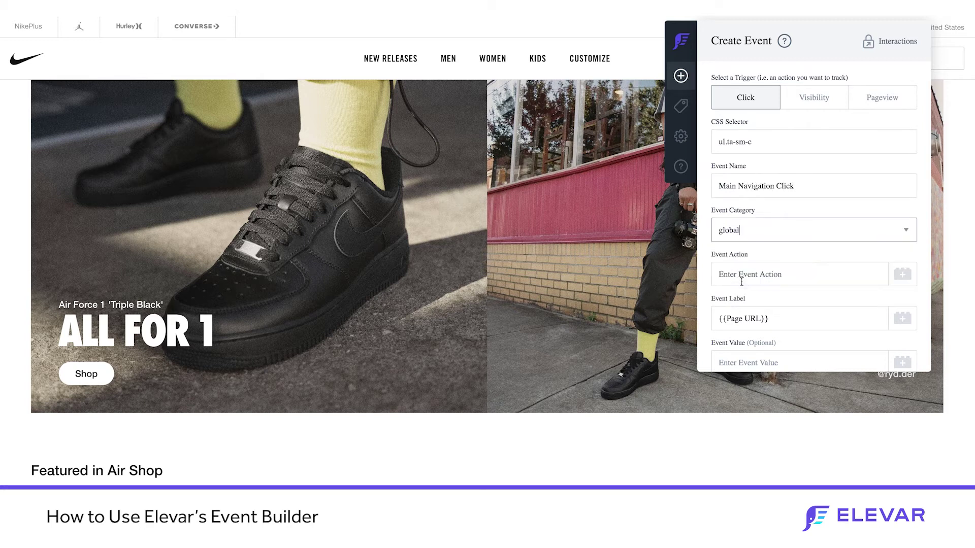
# Set the event action to "main nav click - {{Click Text}}" and save the event.
pyautogui.scroll(-3, 795, 261)
pyautogui.click(746, 201)
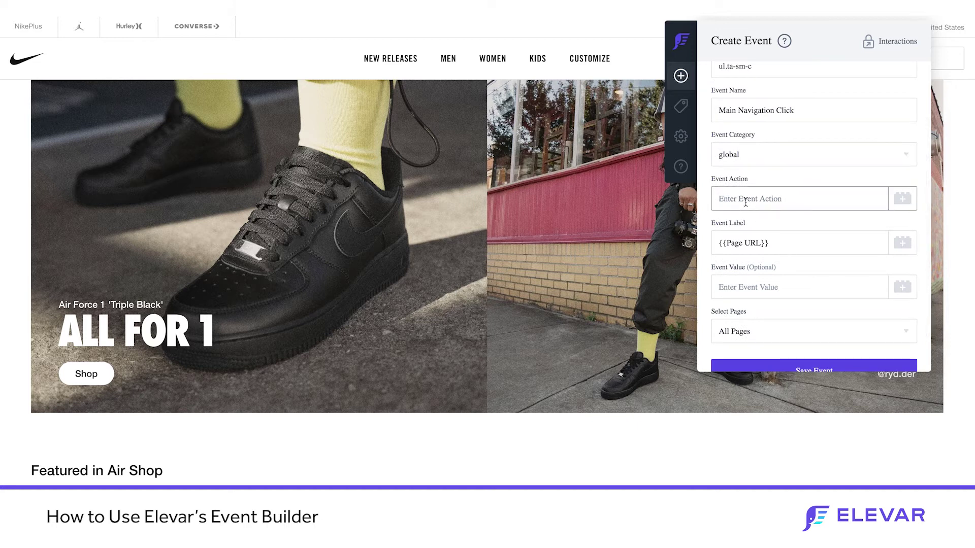
pyautogui.write('main nav click - {{click')
pyautogui.scroll(-1, 738, 258)
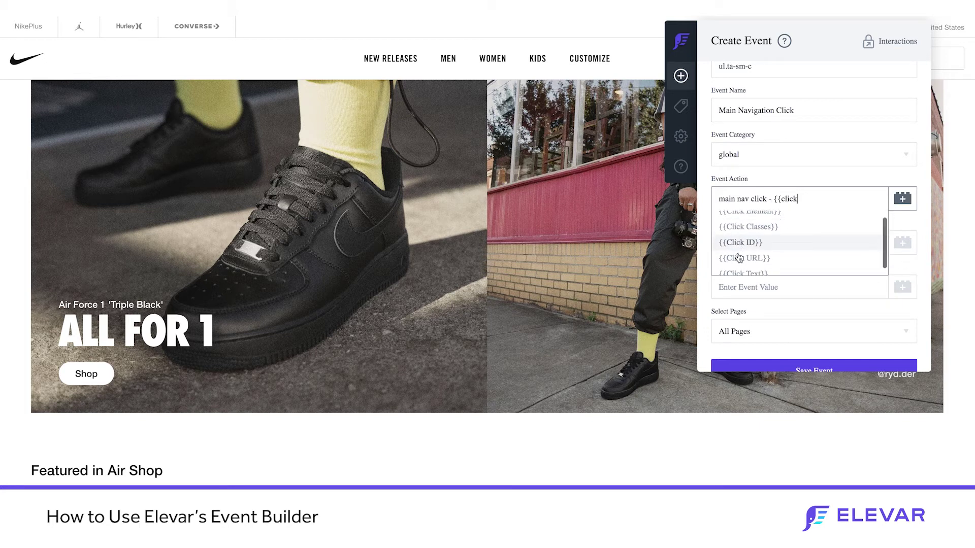
pyautogui.click(743, 272)
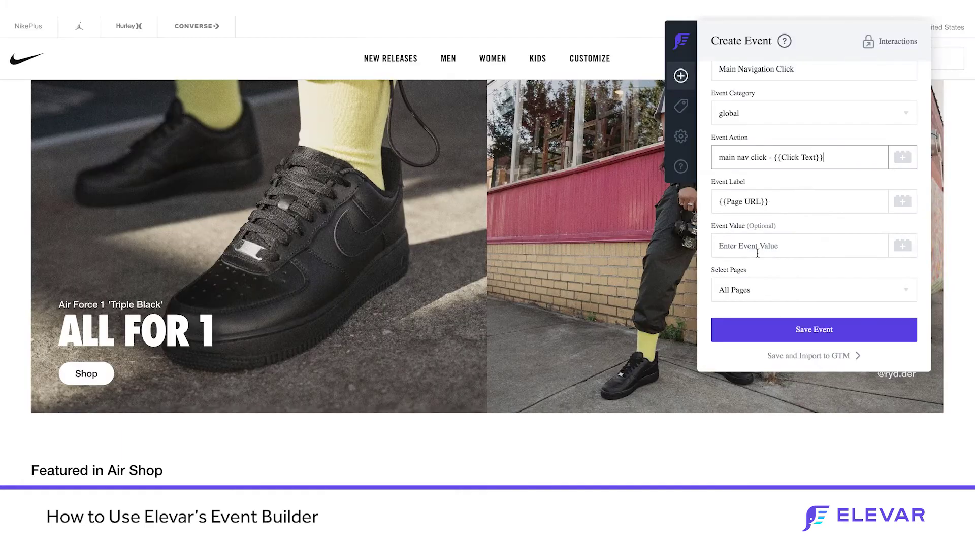
pyautogui.scroll(-1, 757, 253)
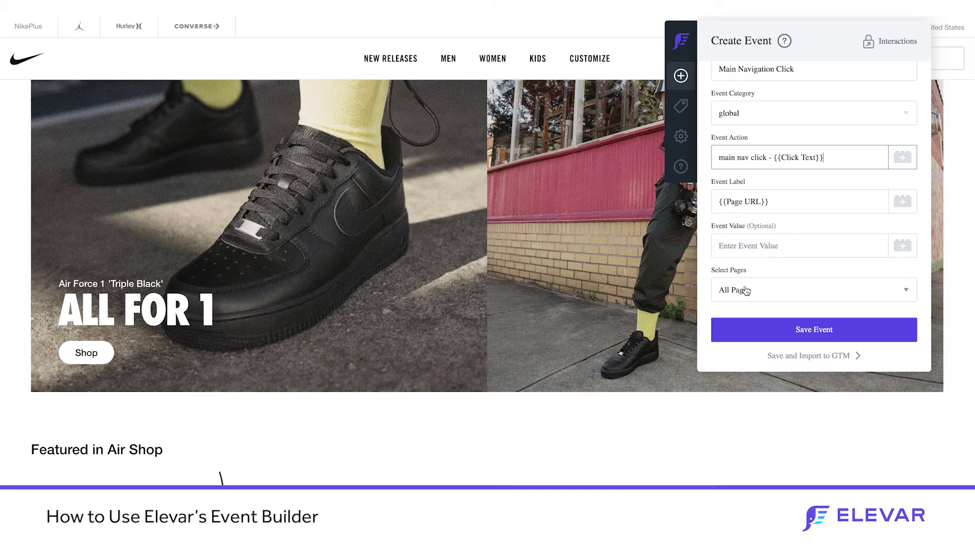
pyautogui.click(805, 326)
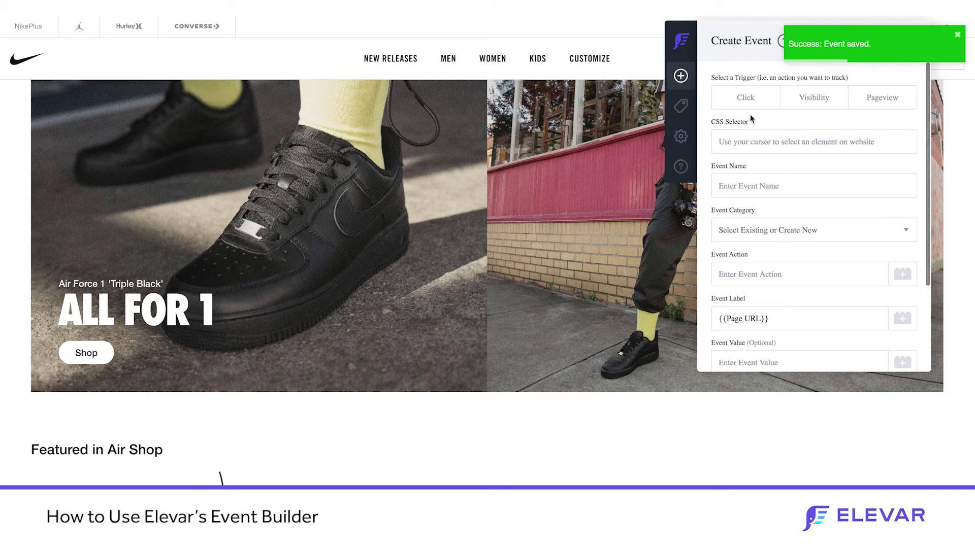
# Start another event with a Click trigger and pick the "Free Shipping & 60-Day Free Returns" banner as its CSS selector.
pyautogui.click(744, 102)
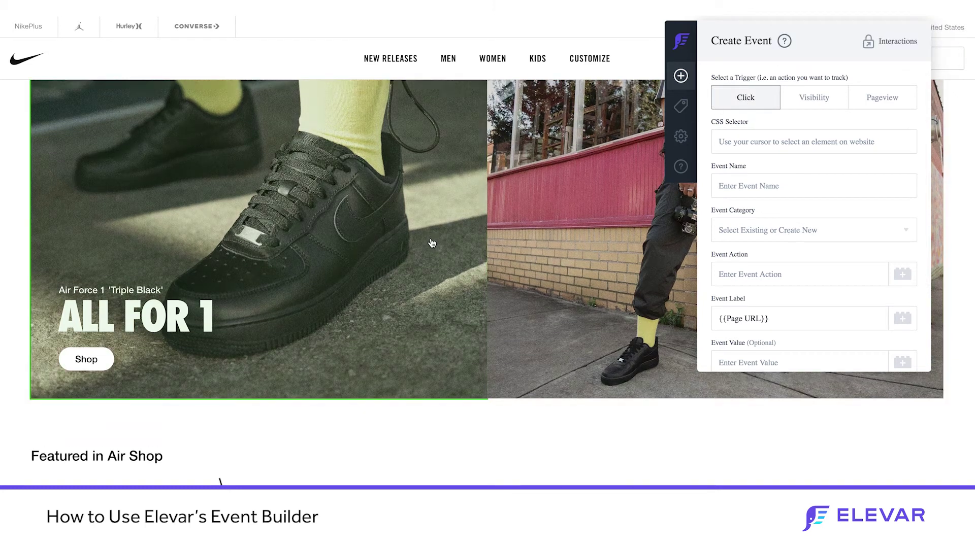
pyautogui.scroll(3, 376, 122)
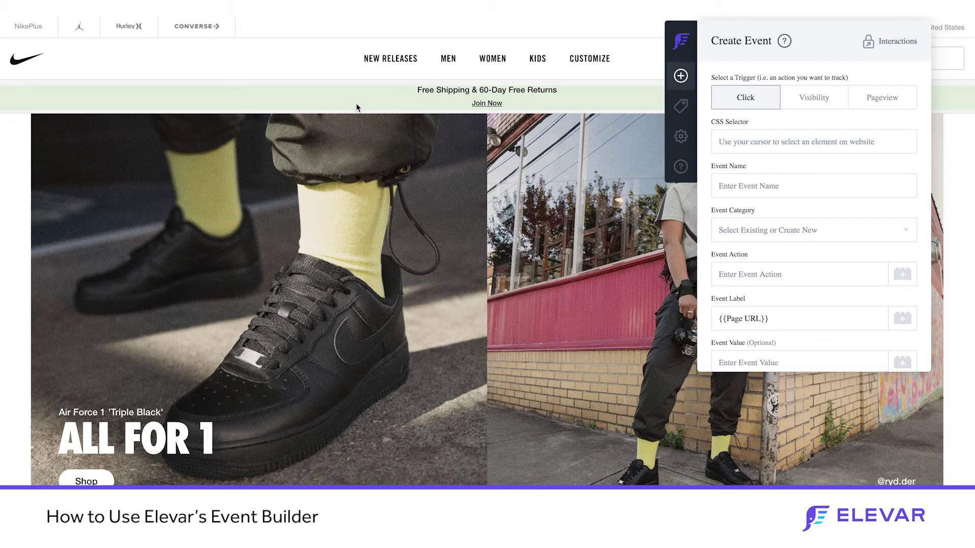
pyautogui.click(394, 111)
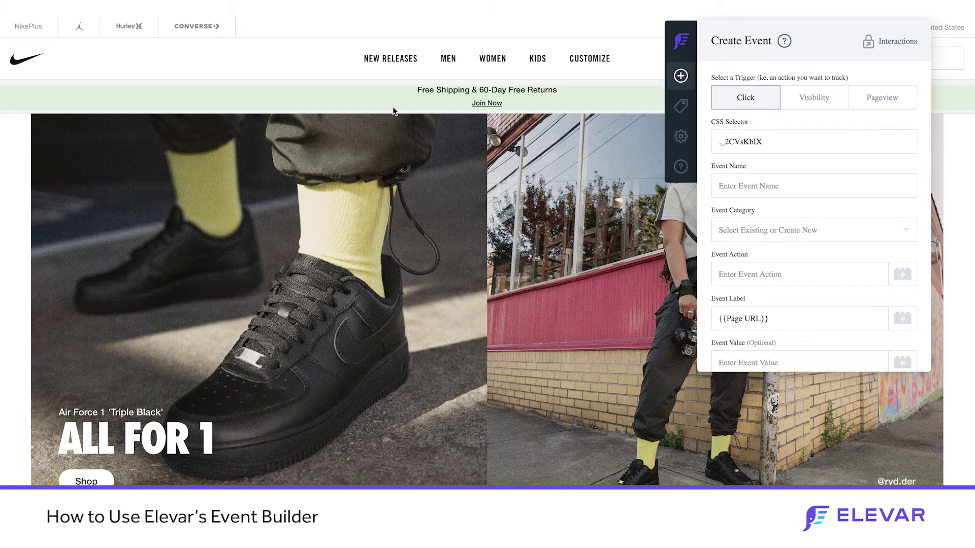
# Name the event "Promo Banner Click" and set its category to global.
pyautogui.click(761, 185)
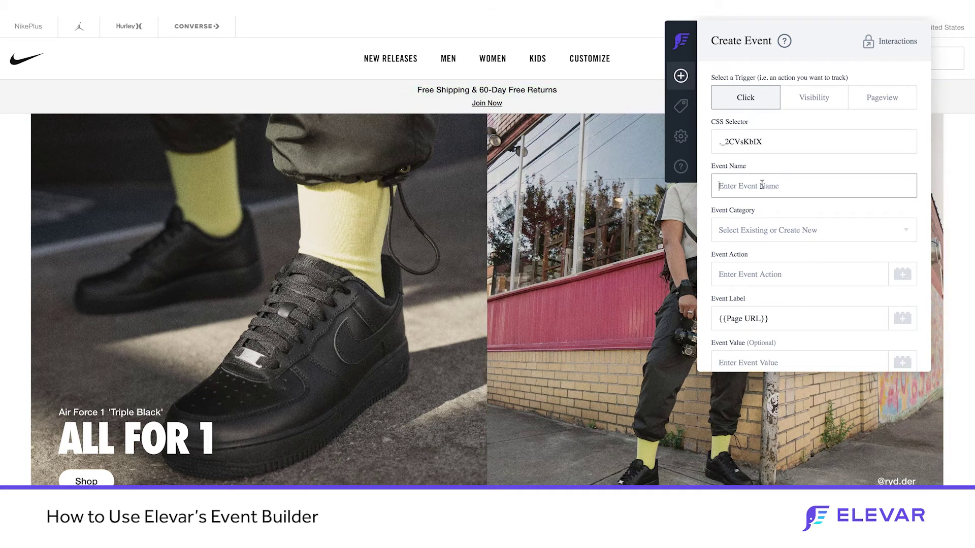
pyautogui.write('Promo Banner Clci')
pyautogui.press('BackSpace')
pyautogui.write('ick')
pyautogui.click(768, 225)
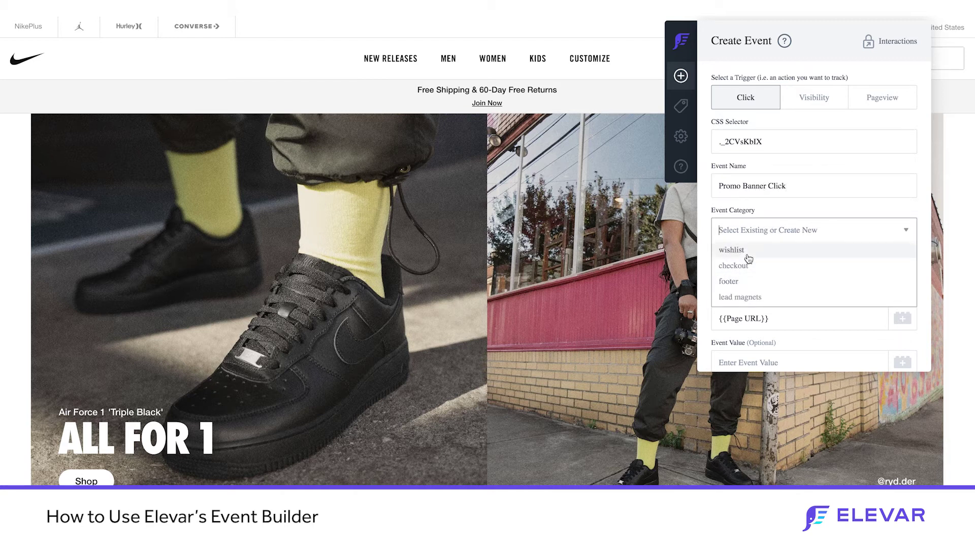
pyautogui.write('globa')
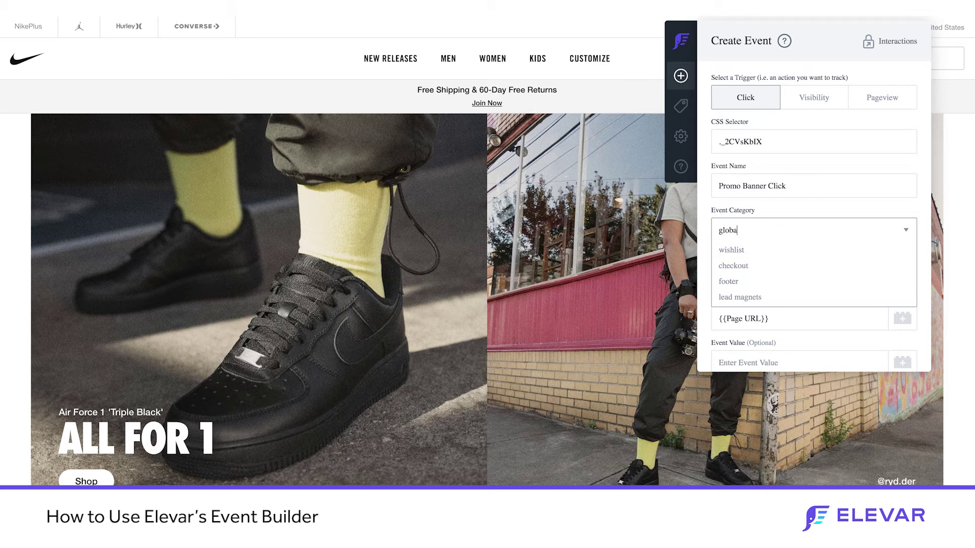
pyautogui.write('l')
pyautogui.click(905, 229)
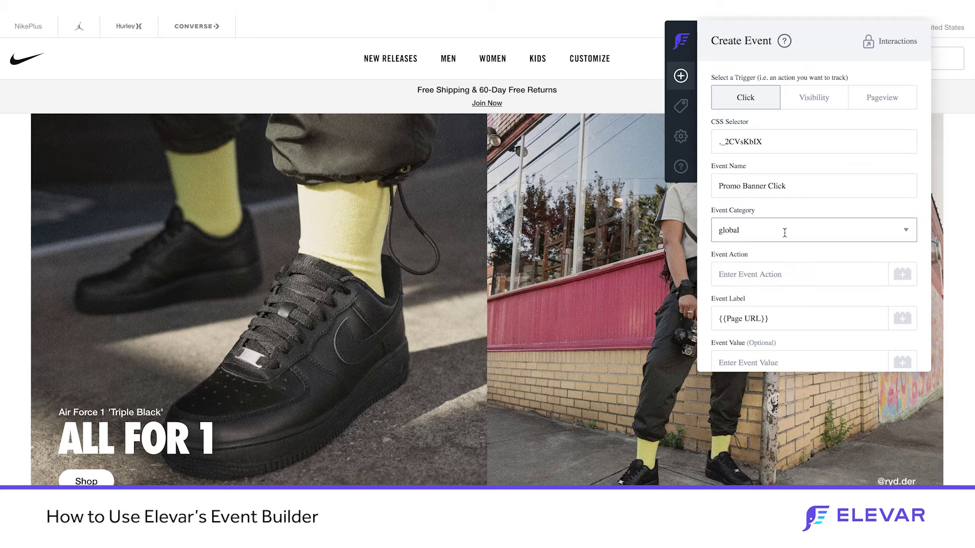
# Set the event action to "promo banner click - {{Click URL}}" and save the event.
pyautogui.click(743, 277)
pyautogui.write('promo ')
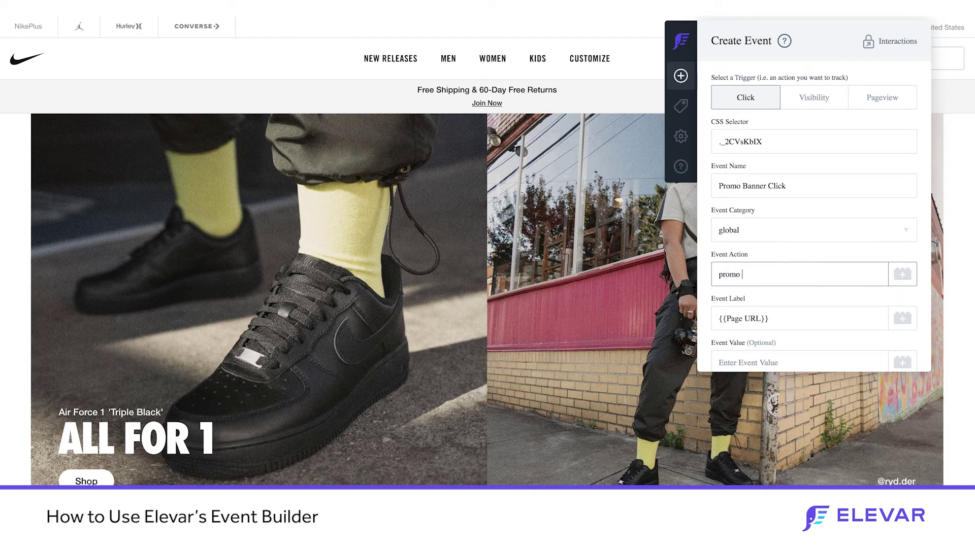
pyautogui.write('banner click - {{')
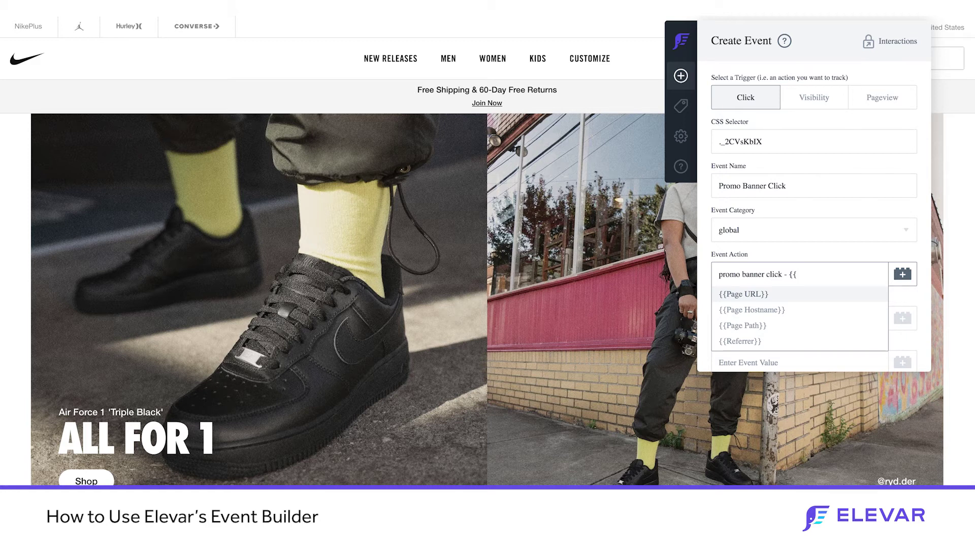
pyautogui.write('click')
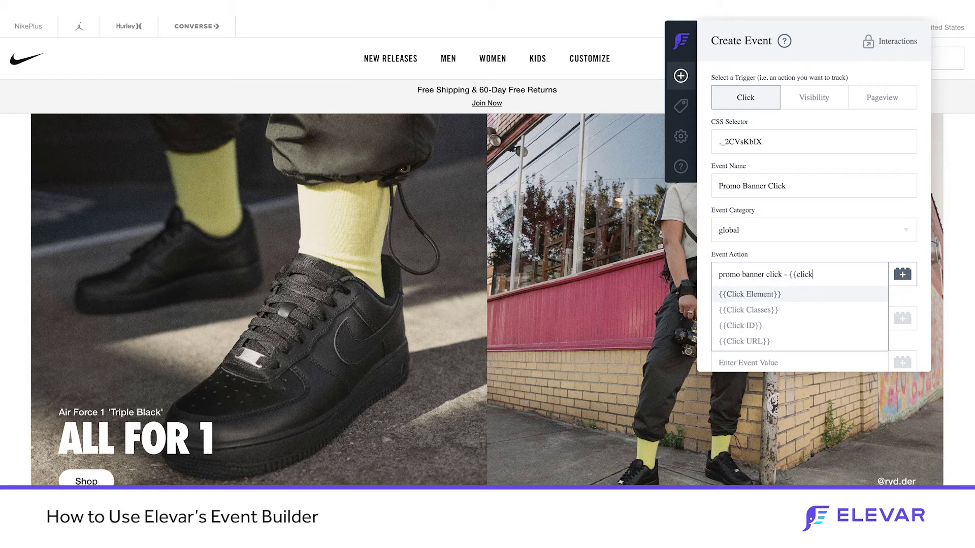
pyautogui.click(746, 343)
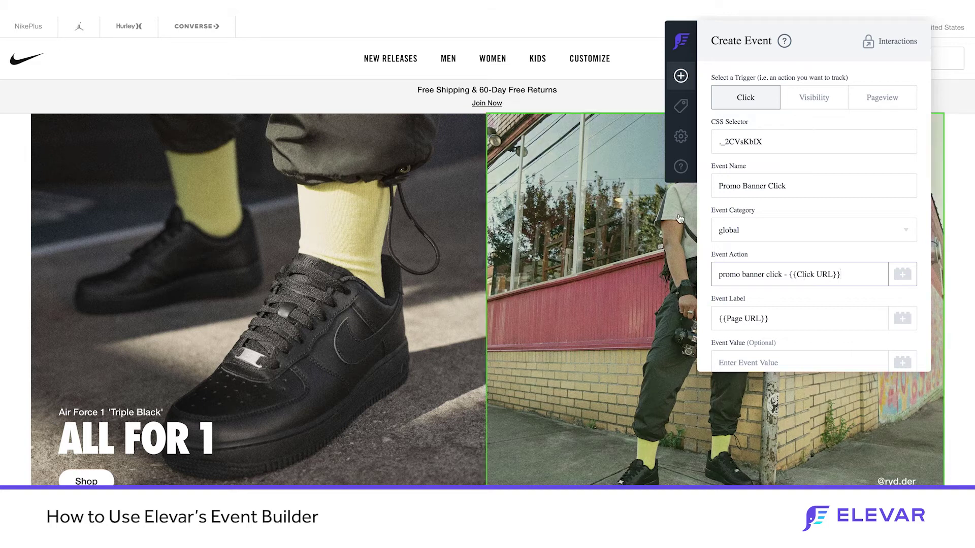
pyautogui.scroll(-1, 802, 270)
pyautogui.scroll(-3, 801, 266)
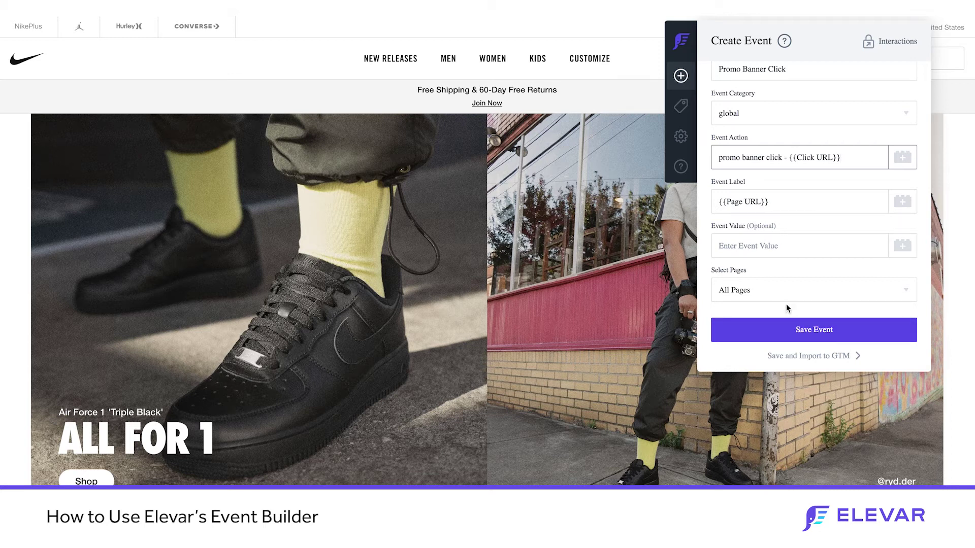
pyautogui.click(792, 329)
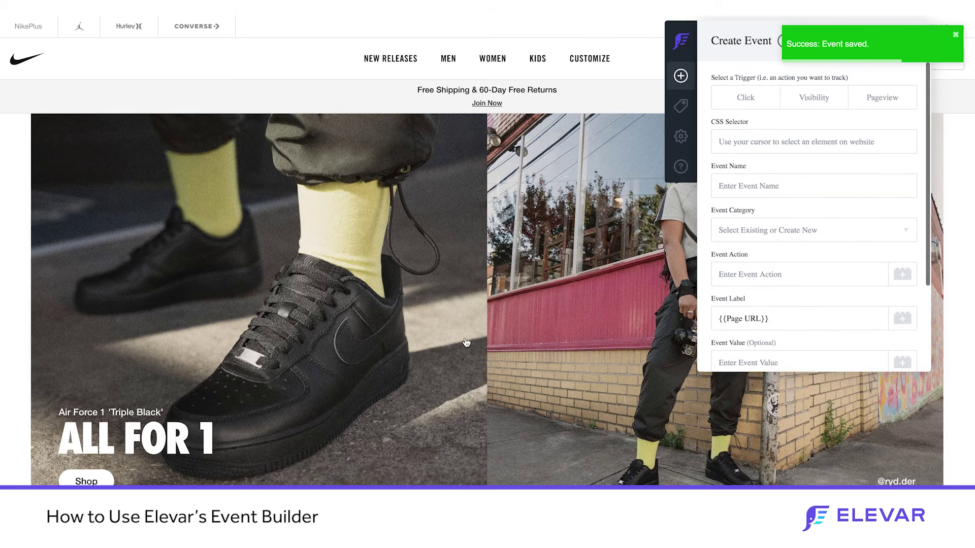
# Start a Click-triggered event on the container around the hero images, #ciclp-app, and name it "Hero Banner Click".
pyautogui.click(736, 107)
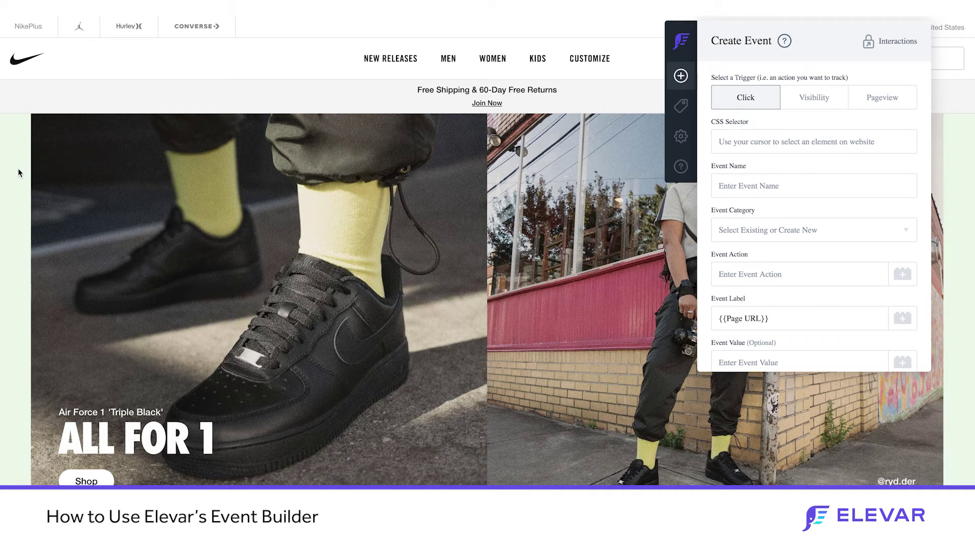
pyautogui.click(17, 170)
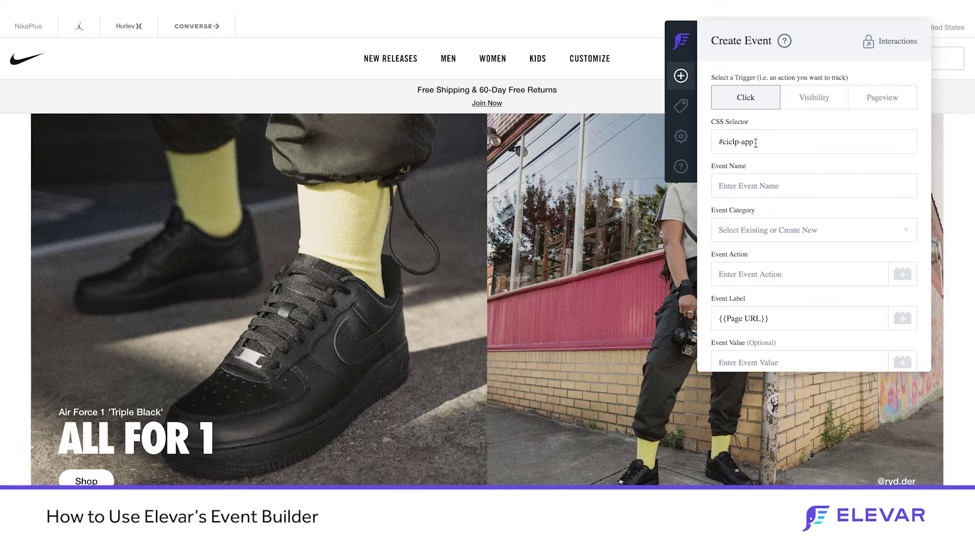
pyautogui.click(758, 186)
pyautogui.write('Hero Banner Click')
# Set the hero banner event's category to homepage and its action to "hero banner click - {{Click URL}}".
pyautogui.click(751, 228)
pyautogui.write('homepage')
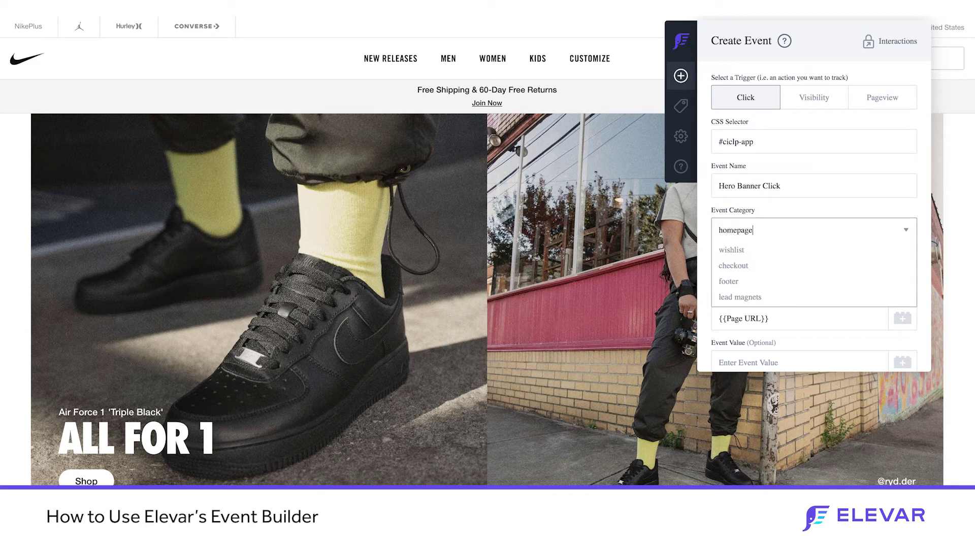
pyautogui.click(906, 231)
pyautogui.click(808, 270)
pyautogui.write('h')
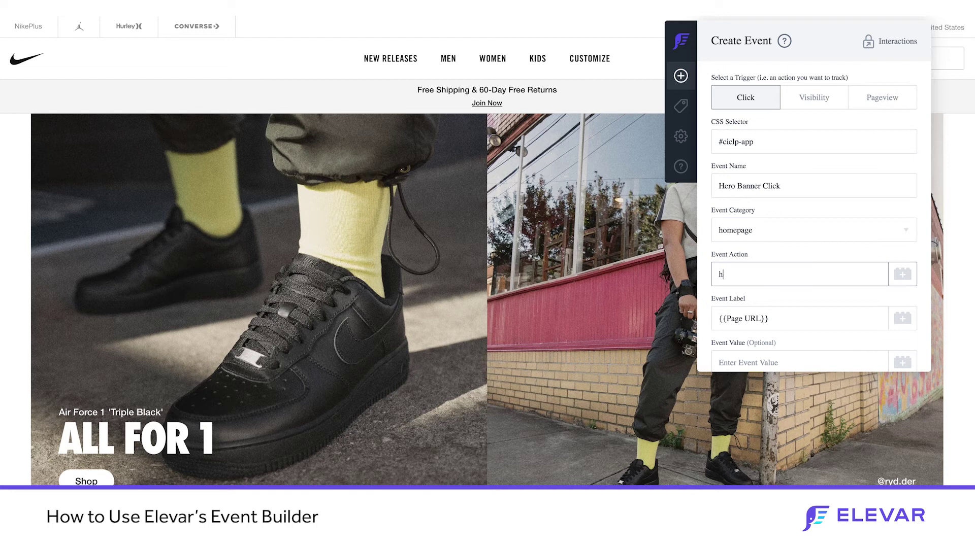
pyautogui.write('ero banner click - {{click')
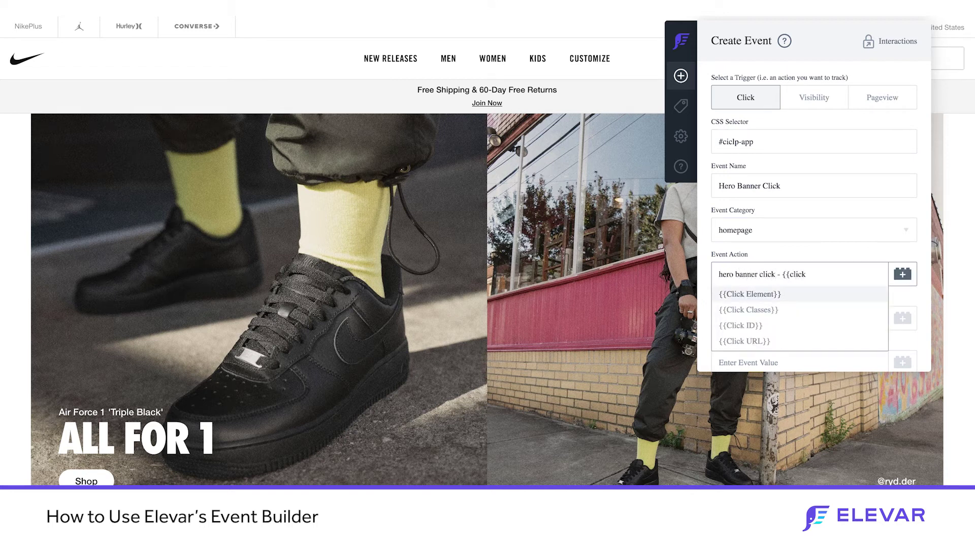
pyautogui.click(785, 341)
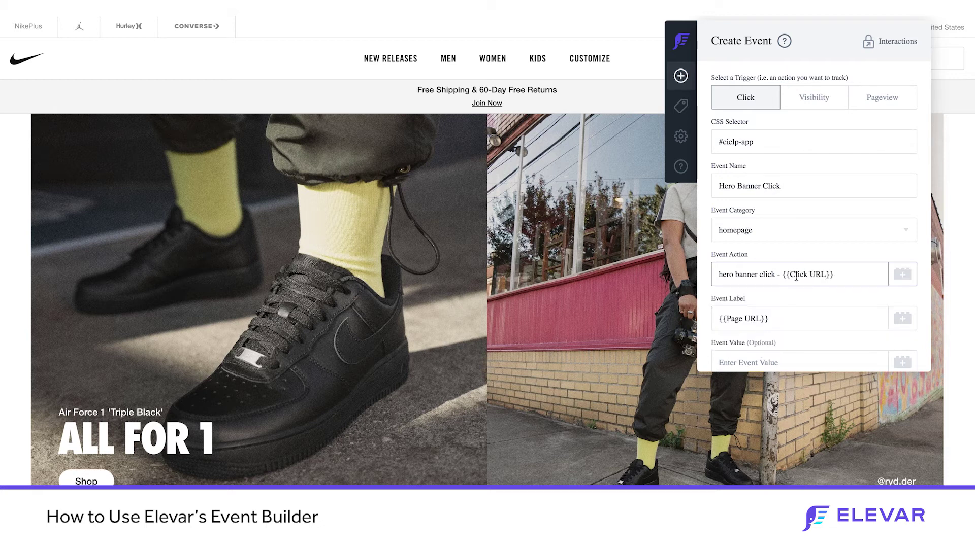
# Limit the Hero Banner Click event to Current Page Only and save it.
pyautogui.scroll(-3, 796, 276)
pyautogui.click(754, 321)
pyautogui.click(756, 350)
pyautogui.scroll(-1, 779, 260)
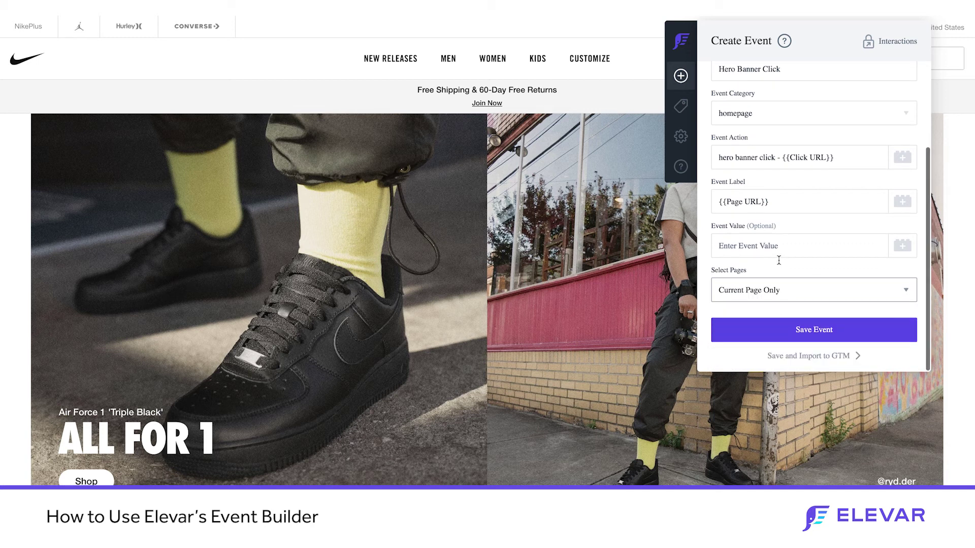
pyautogui.click(779, 329)
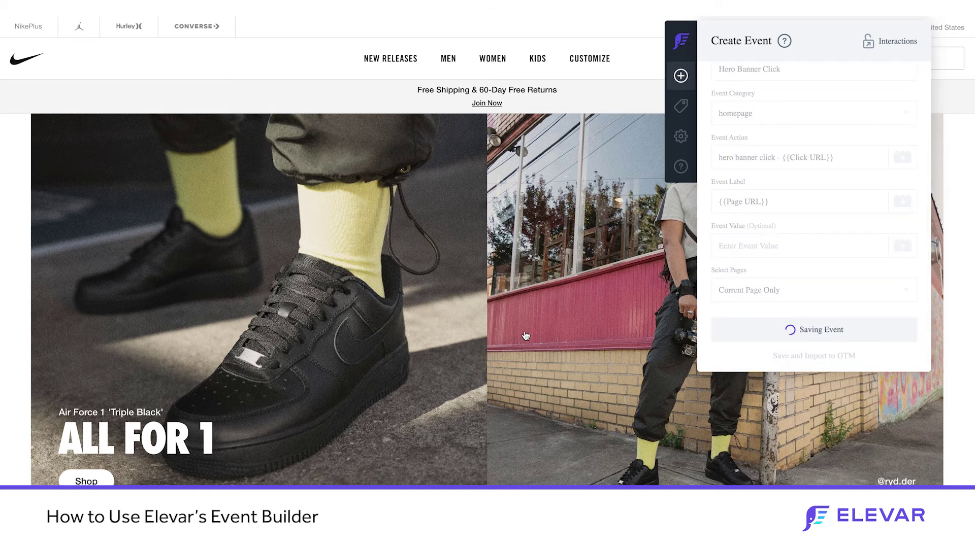
# Start a Visibility-triggered event on the Top Picks from Pro Athletes section and name it "Top Picks from Pro Athletes Impression".
pyautogui.scroll(-3, 528, 339)
pyautogui.scroll(-4, 528, 340)
pyautogui.scroll(-12, 528, 339)
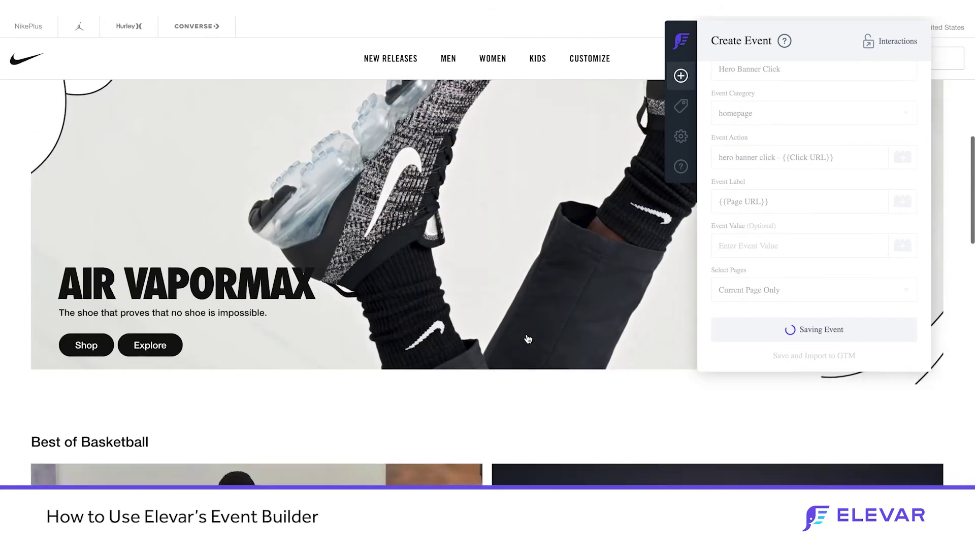
pyautogui.scroll(-4, 528, 339)
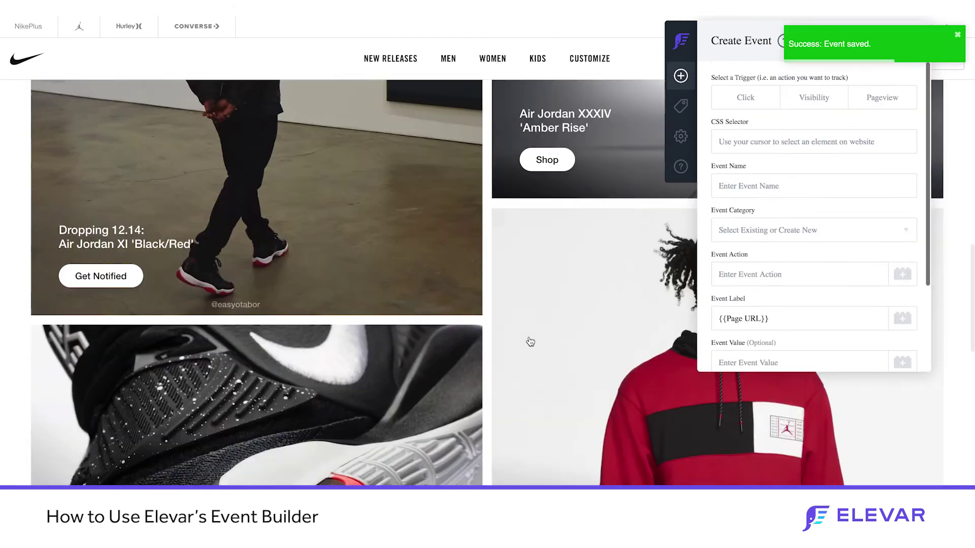
pyautogui.scroll(2, 528, 339)
pyautogui.scroll(-3, 529, 340)
pyautogui.scroll(-5, 529, 342)
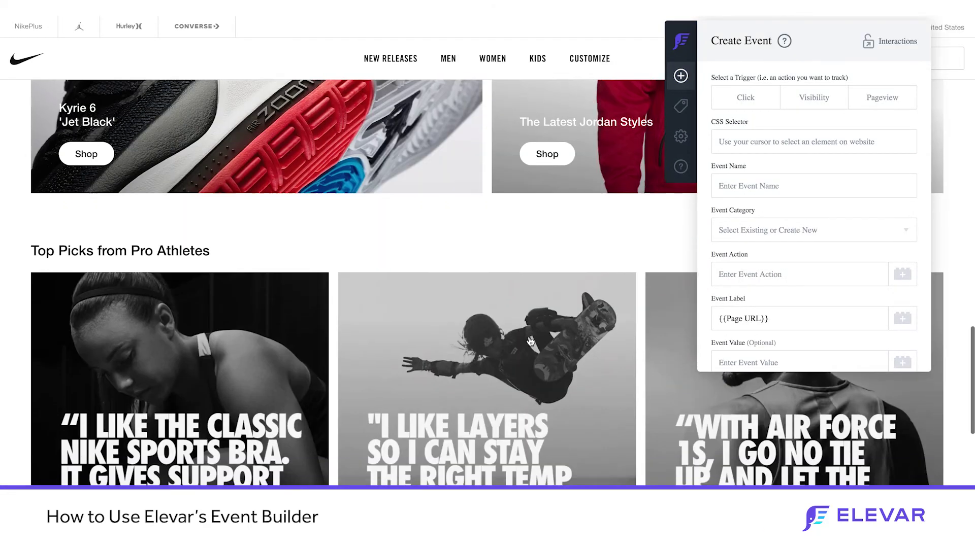
pyautogui.scroll(-1, 249, 307)
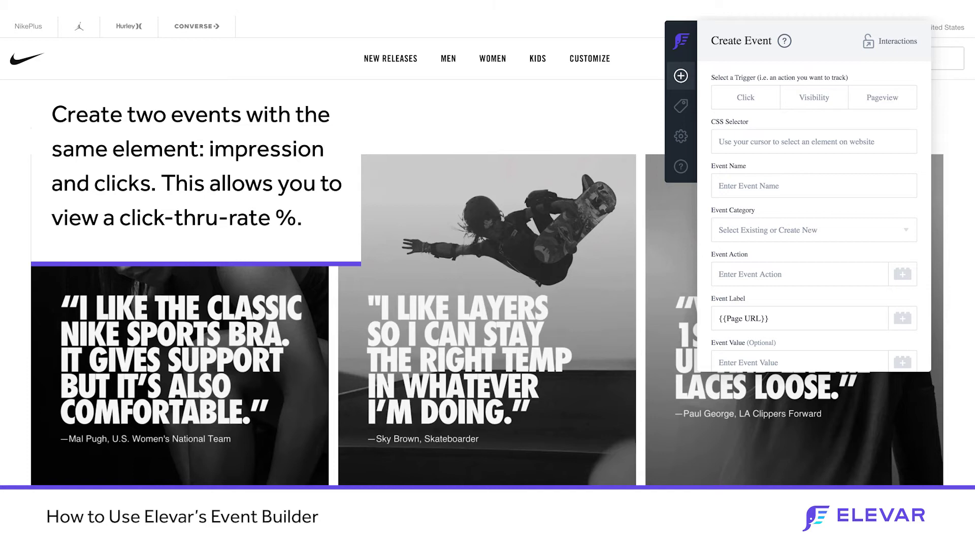
pyautogui.click(808, 98)
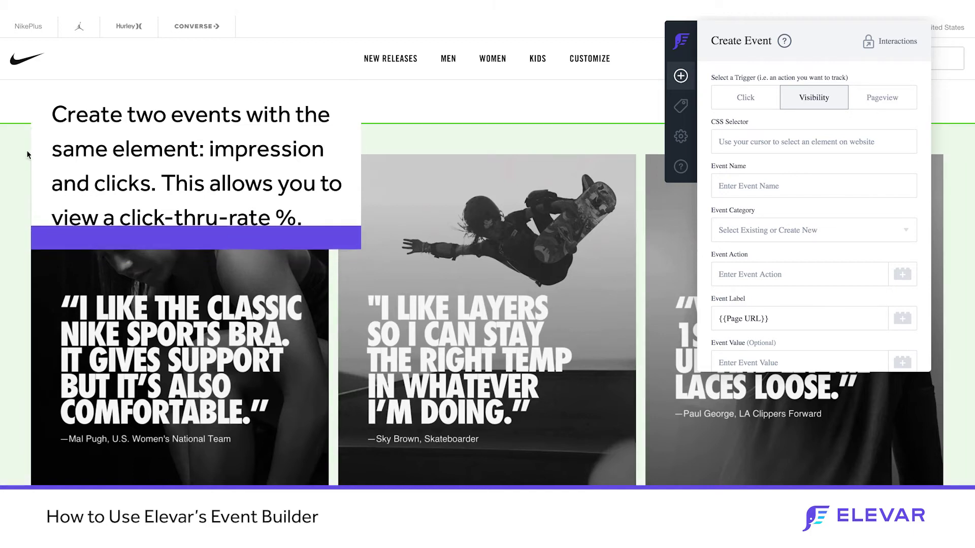
pyautogui.click(26, 152)
pyautogui.click(751, 186)
pyautogui.write('Top Picks from Pro A')
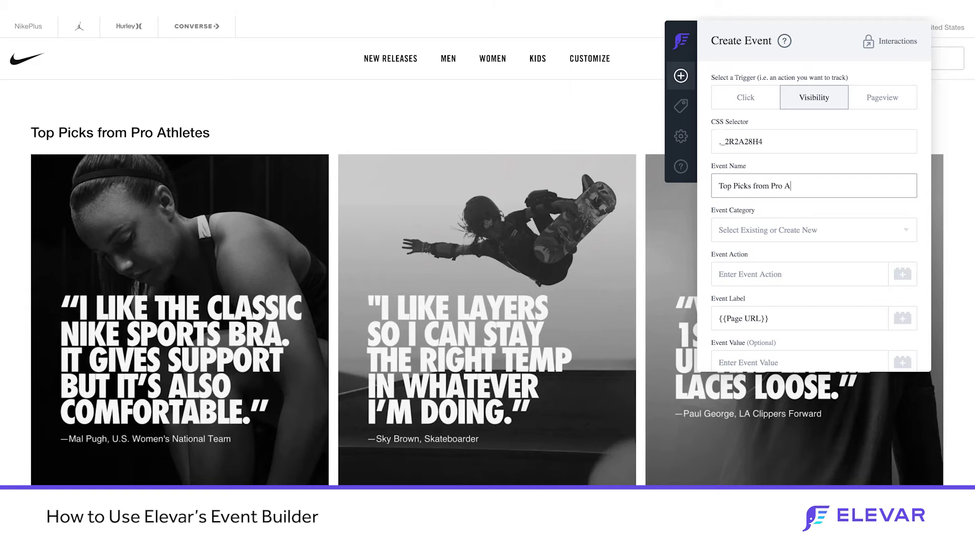
pyautogui.write('theletes Impression')
# Set the impression event's category to homepage and its action to "top picks impression".
pyautogui.click(738, 230)
pyautogui.write('homepage')
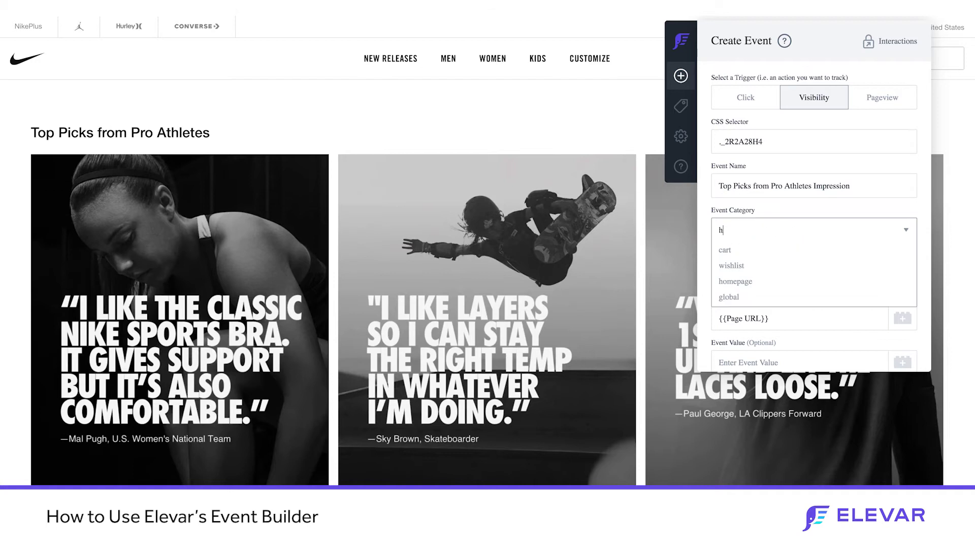
pyautogui.click(906, 233)
pyautogui.click(821, 274)
pyautogui.write('to')
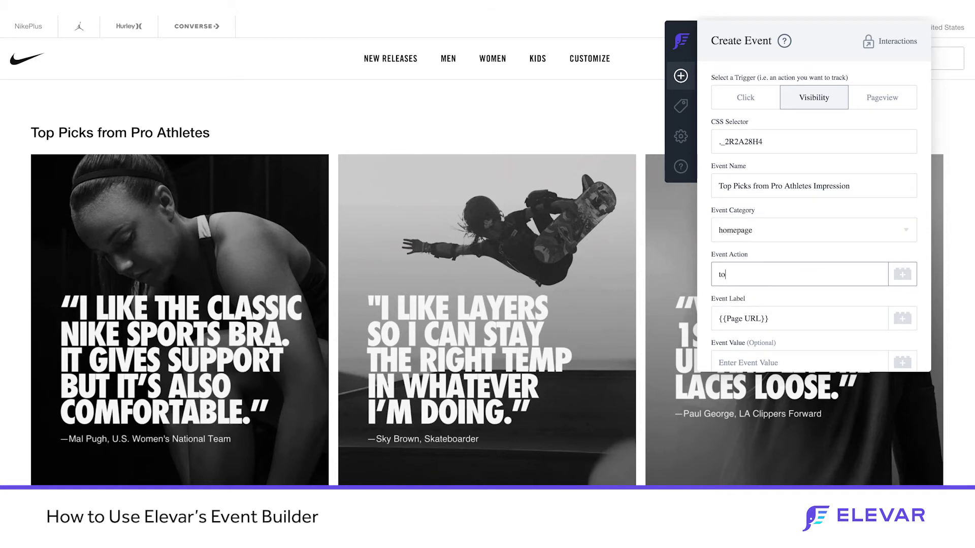
pyautogui.write('p picks impression')
# Keep the impression event applied to All Pages and save it.
pyautogui.scroll(-2, 829, 294)
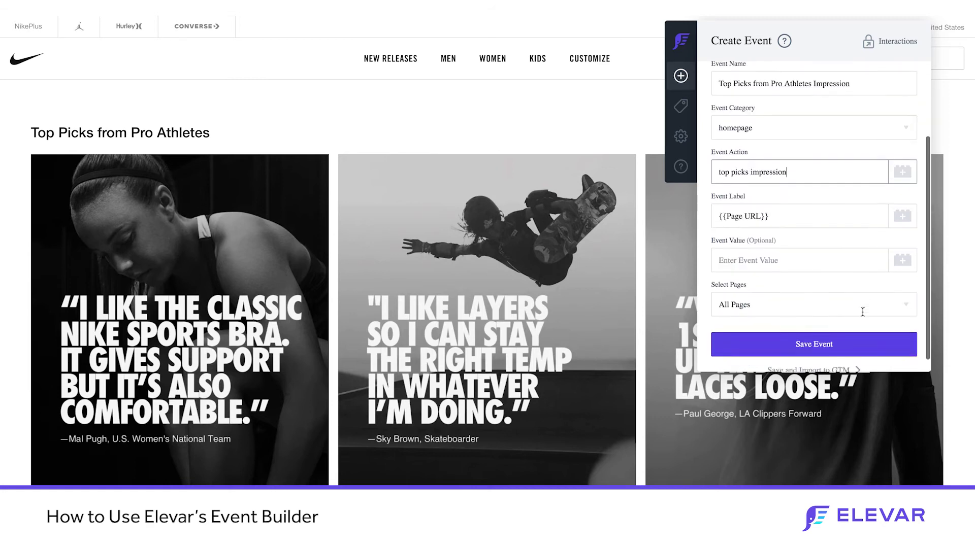
pyautogui.click(810, 310)
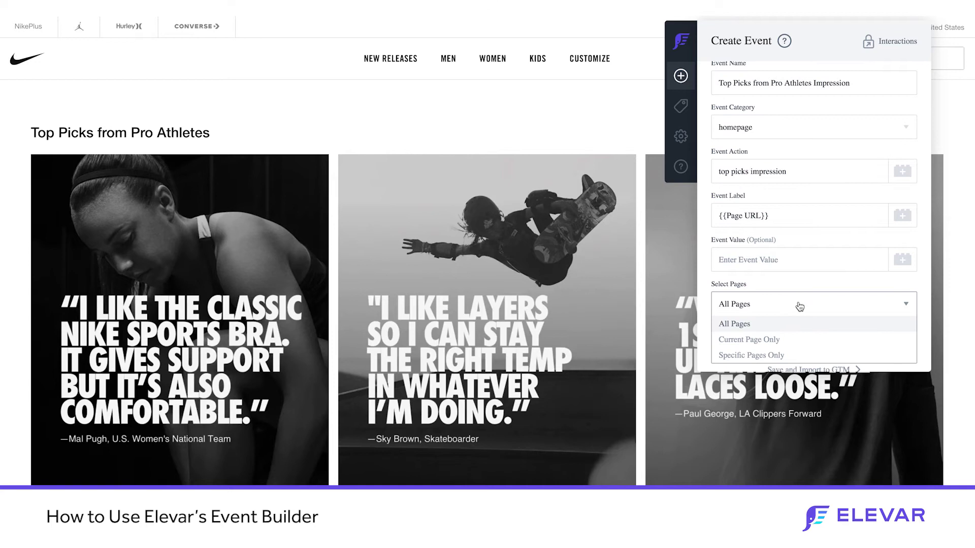
pyautogui.click(799, 307)
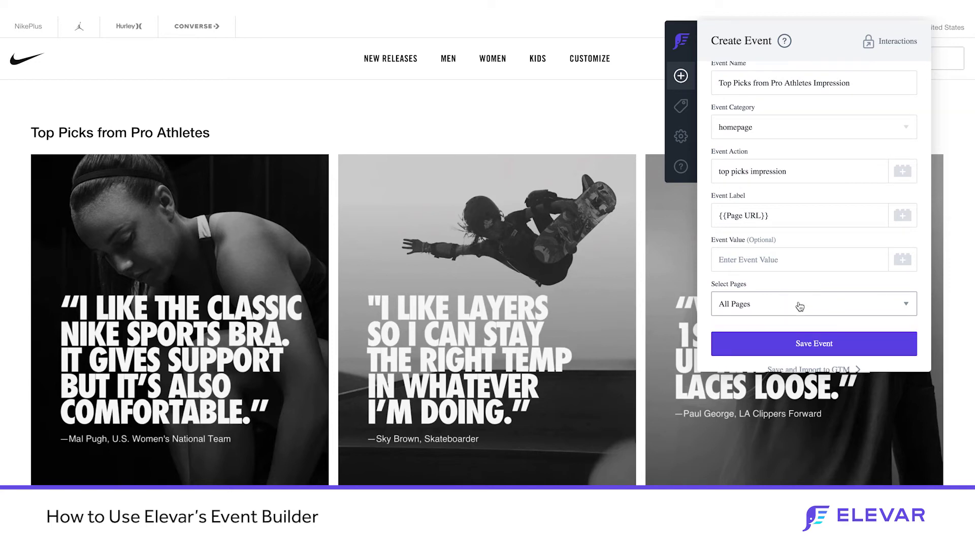
pyautogui.click(801, 352)
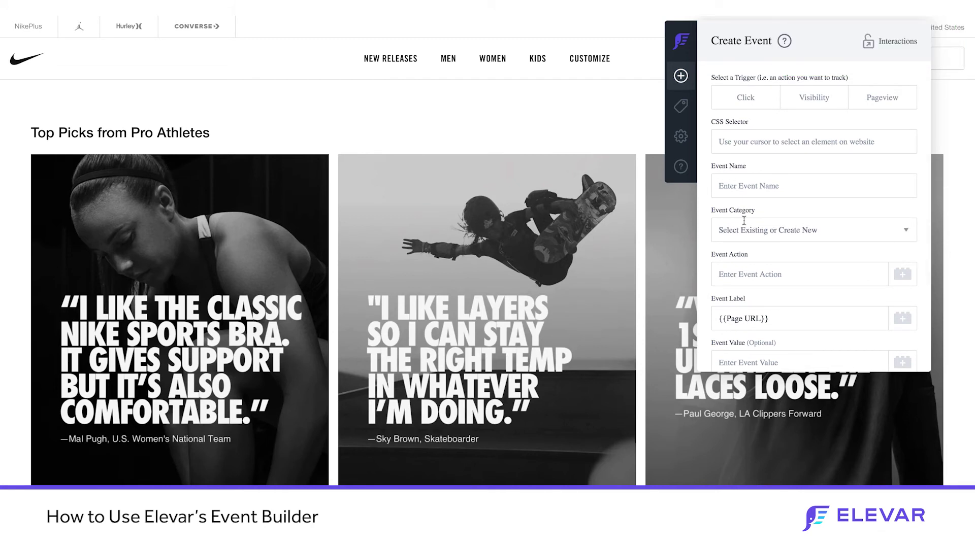
# Import all saved events into Google Tag Manager and view the container's workspace changes there.
pyautogui.click(681, 108)
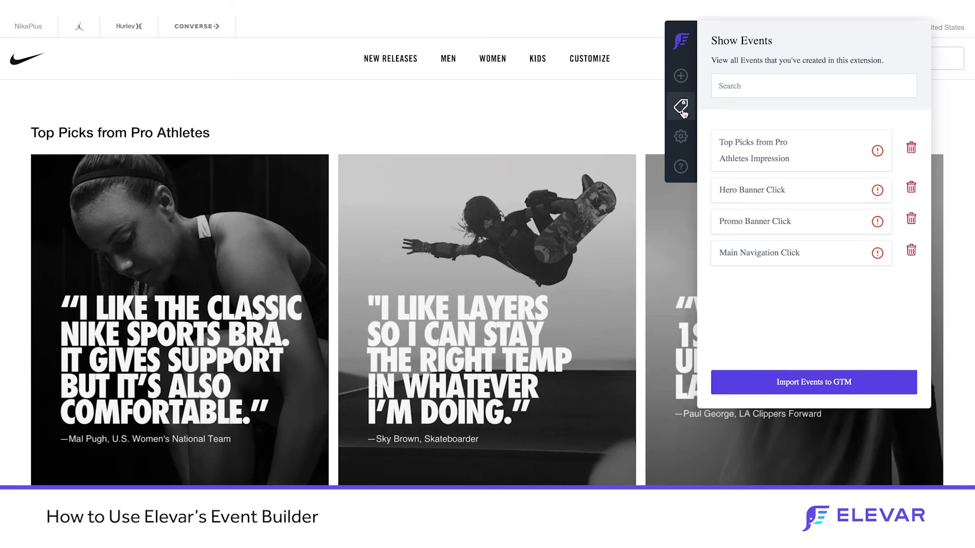
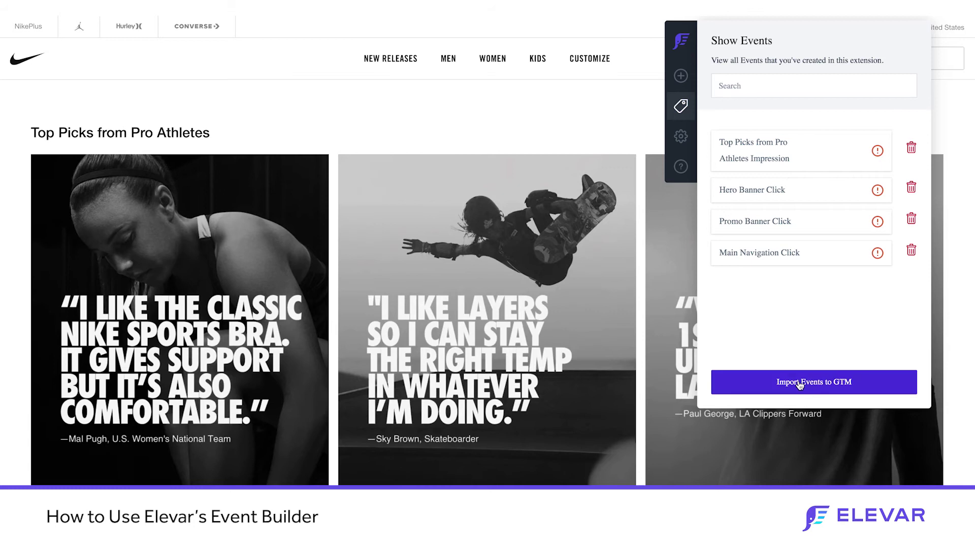
pyautogui.click(799, 385)
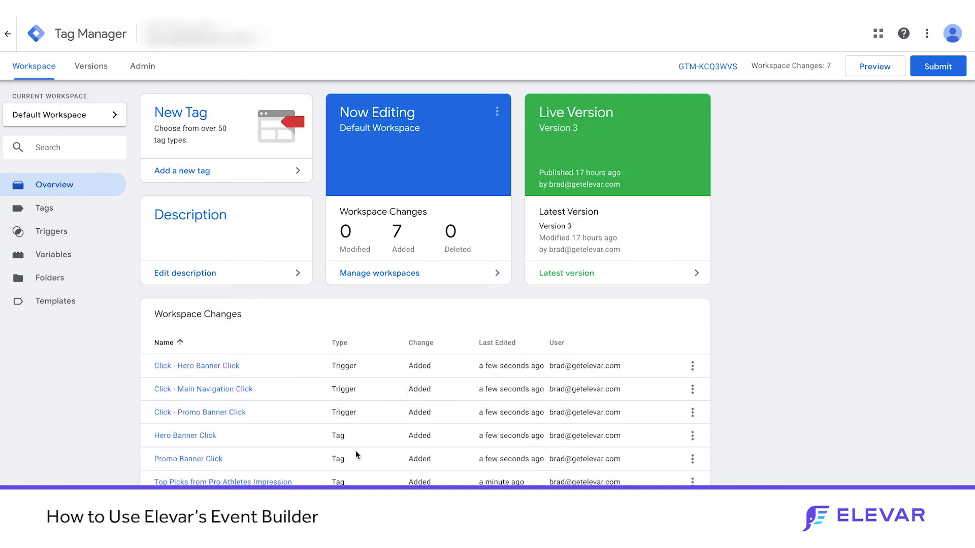
pyautogui.scroll(-1, 356, 452)
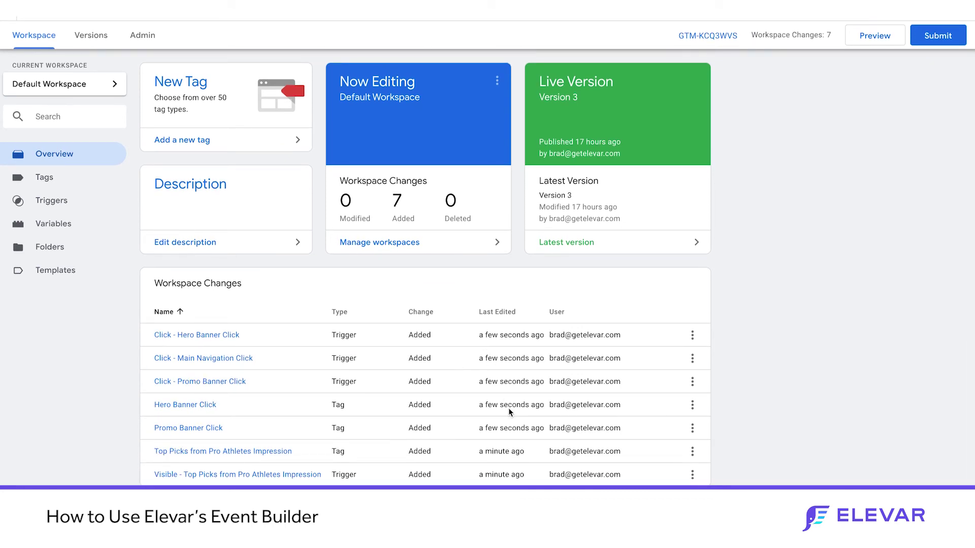
# Examine the imported Hero Banner Click tag's configuration and its firing trigger, then return to the workspace overview.
pyautogui.moveTo(509, 409)
pyautogui.click(182, 405)
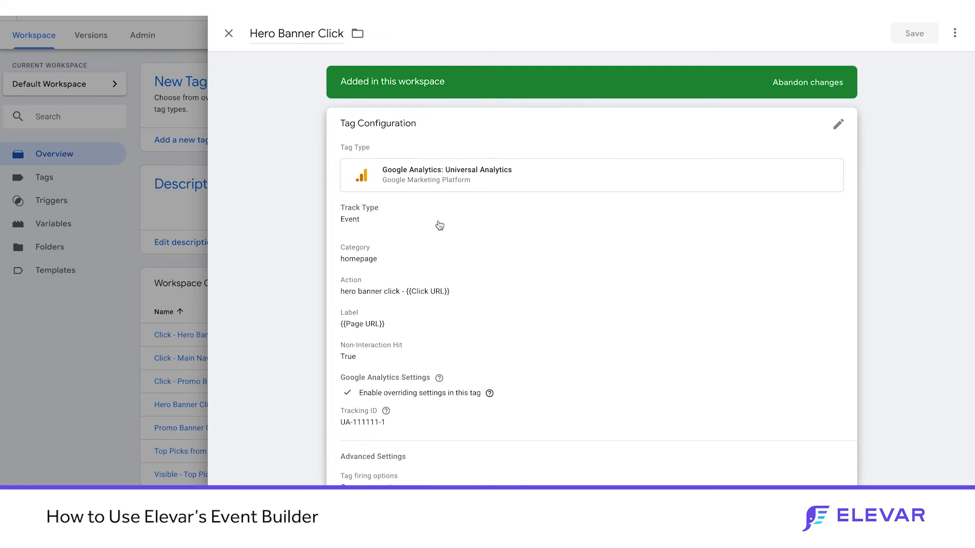
pyautogui.scroll(-1, 440, 225)
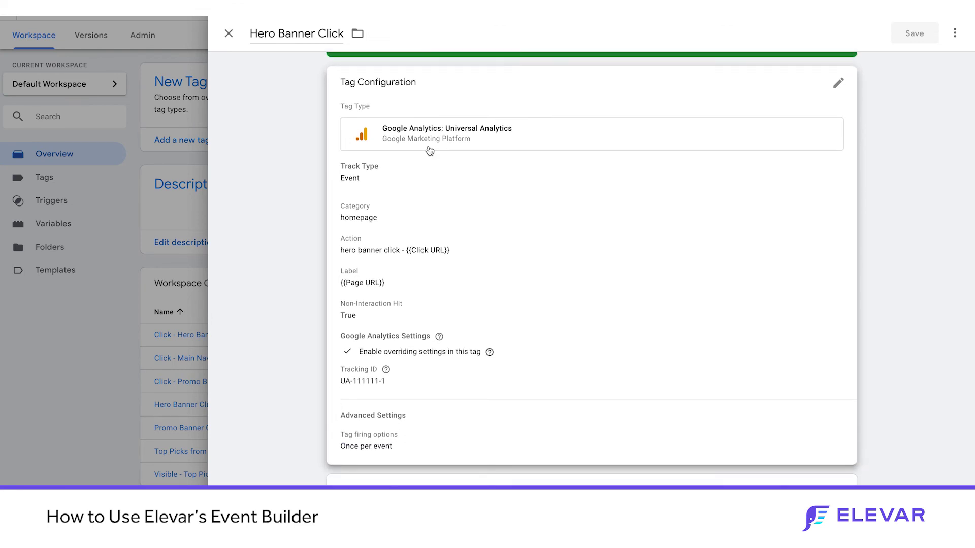
pyautogui.scroll(-1, 427, 204)
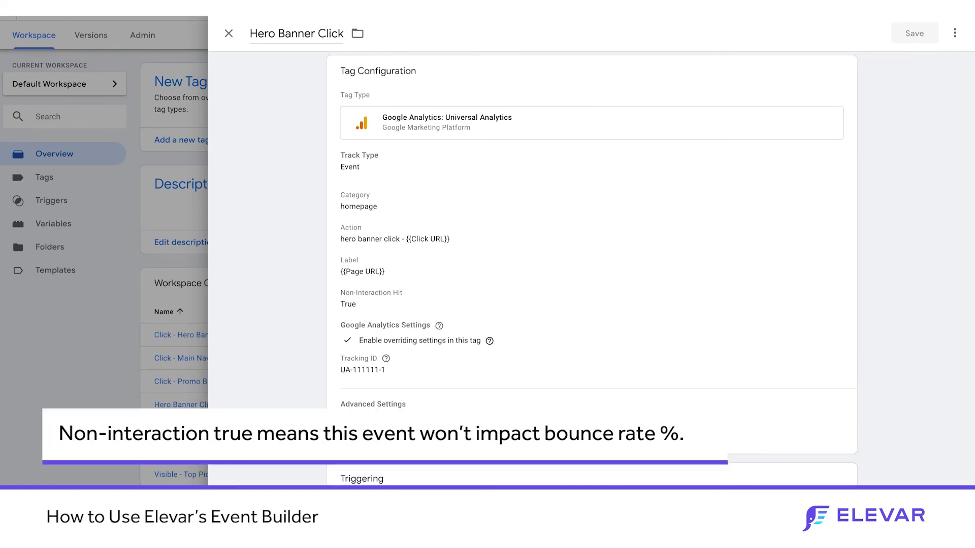
pyautogui.click(386, 508)
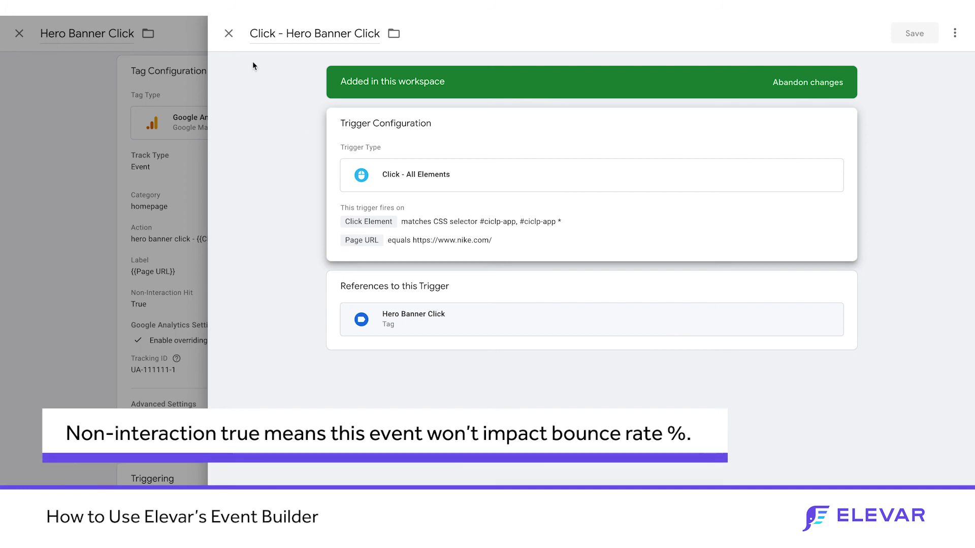
pyautogui.click(228, 33)
pyautogui.click(227, 34)
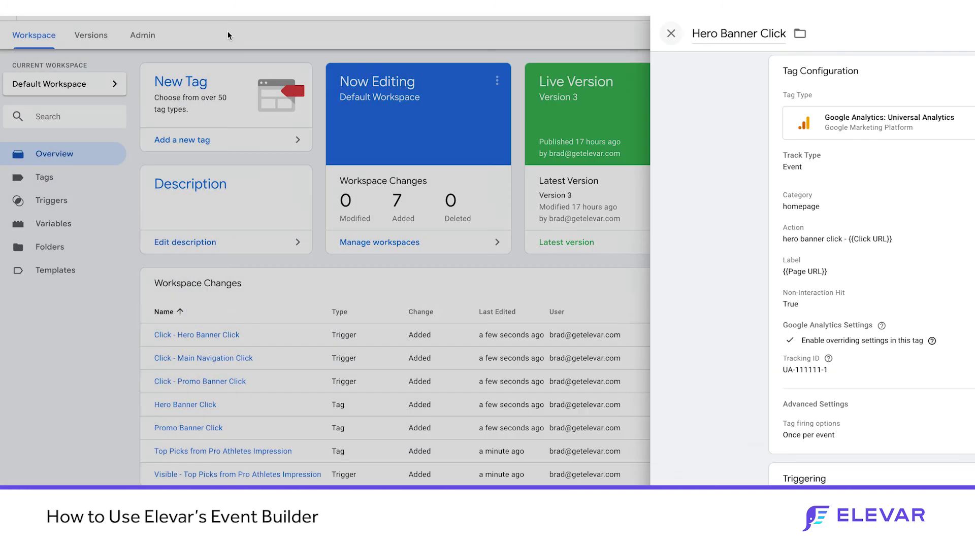
# Examine the Top Picks from Pro Athletes Impression tag and its element visibility trigger, and close both.
pyautogui.click(254, 452)
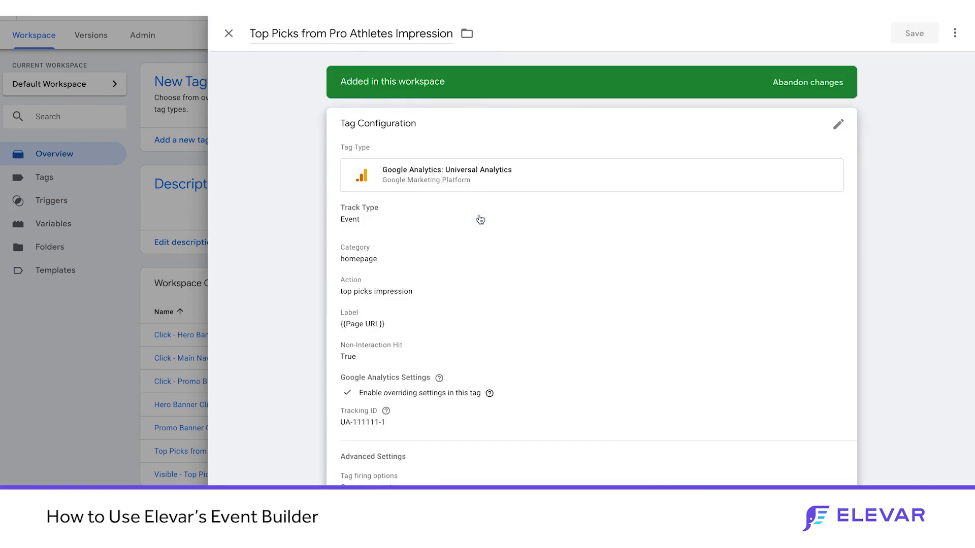
pyautogui.scroll(-1, 463, 235)
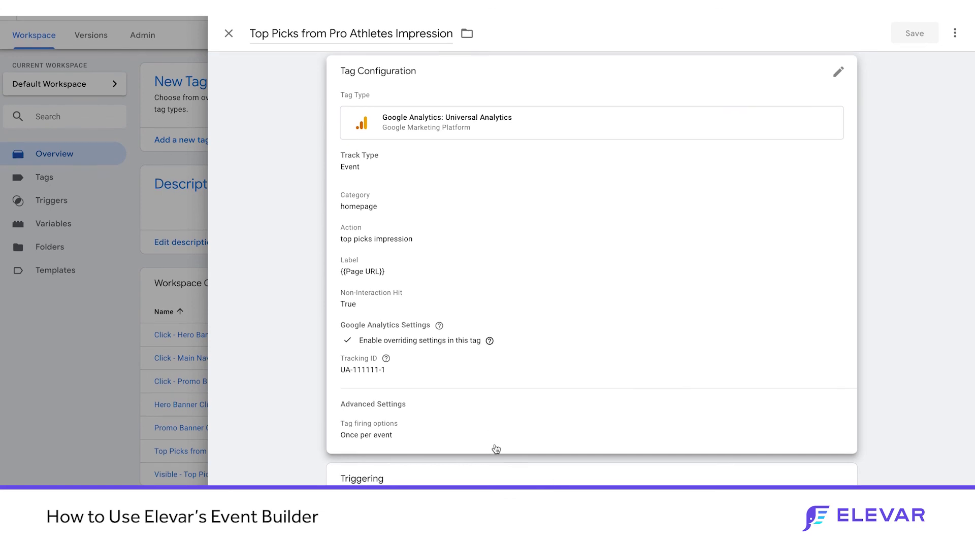
pyautogui.click(838, 480)
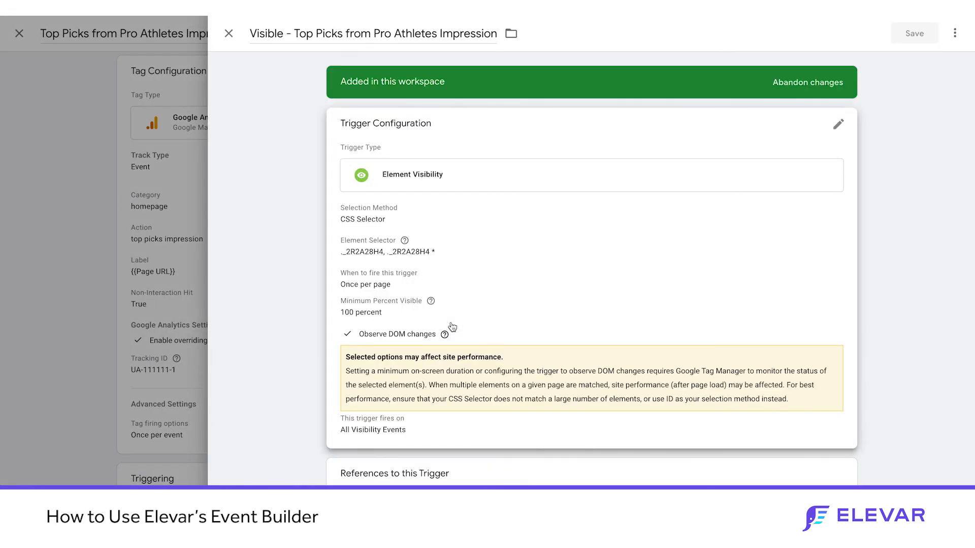
pyautogui.click(229, 34)
pyautogui.click(230, 36)
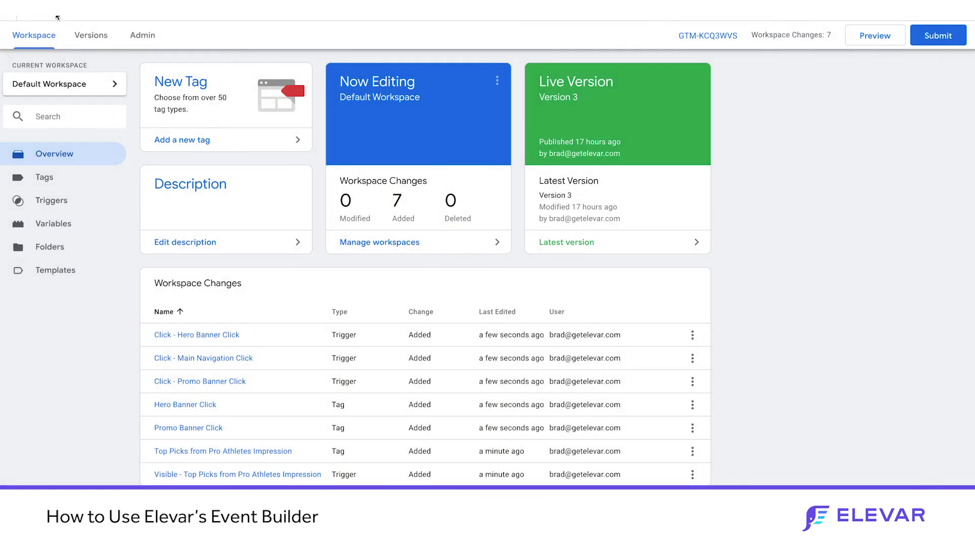
# Reload the workspace overview and check the list of imported tags and triggers.
pyautogui.press('F5')
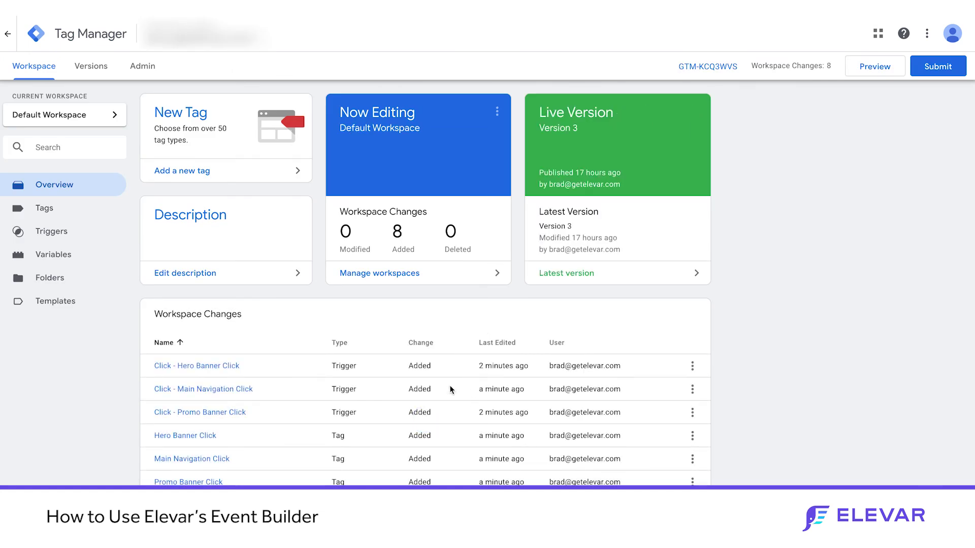
pyautogui.scroll(-2, 387, 462)
pyautogui.scroll(1, 387, 463)
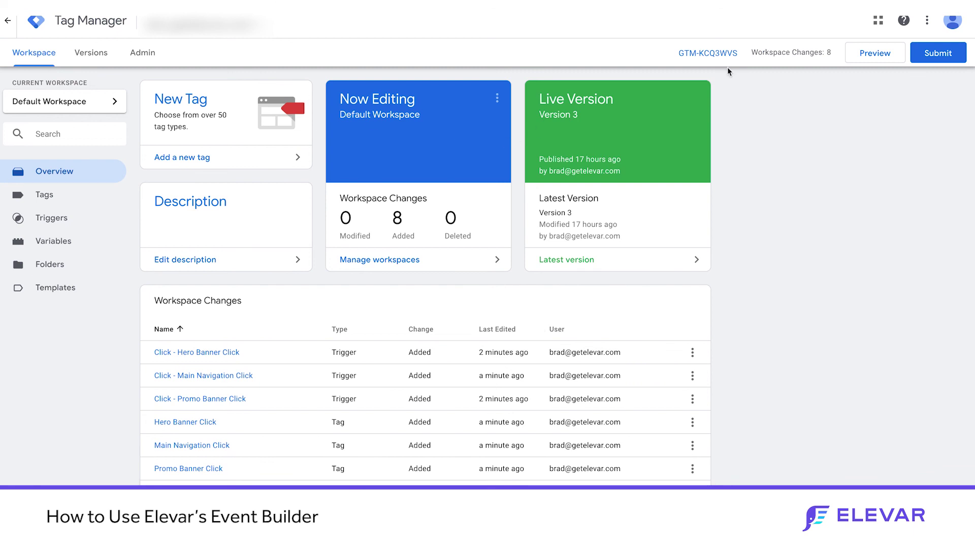
# Start preview mode for the container and switch back to the Nike homepage's hero banner.
pyautogui.click(858, 58)
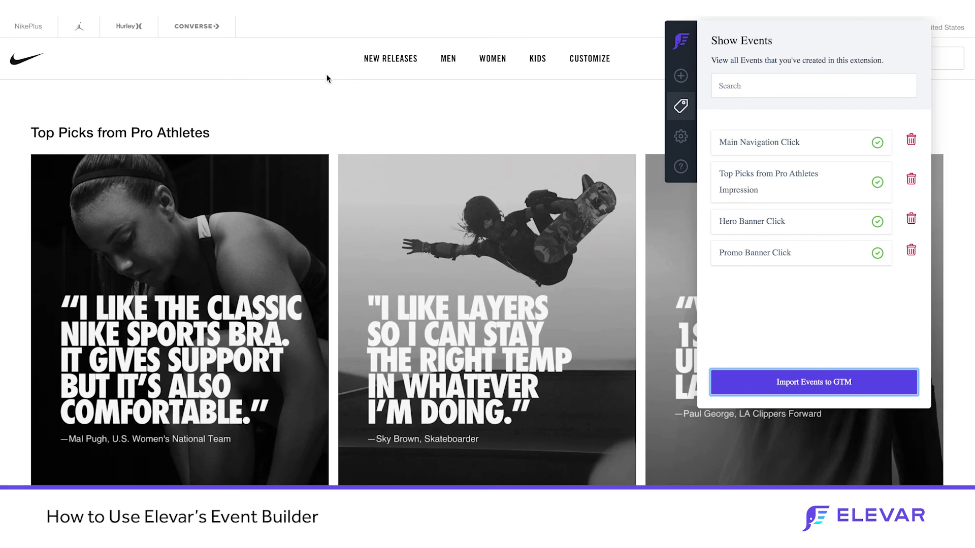
pyautogui.scroll(15, 310, 192)
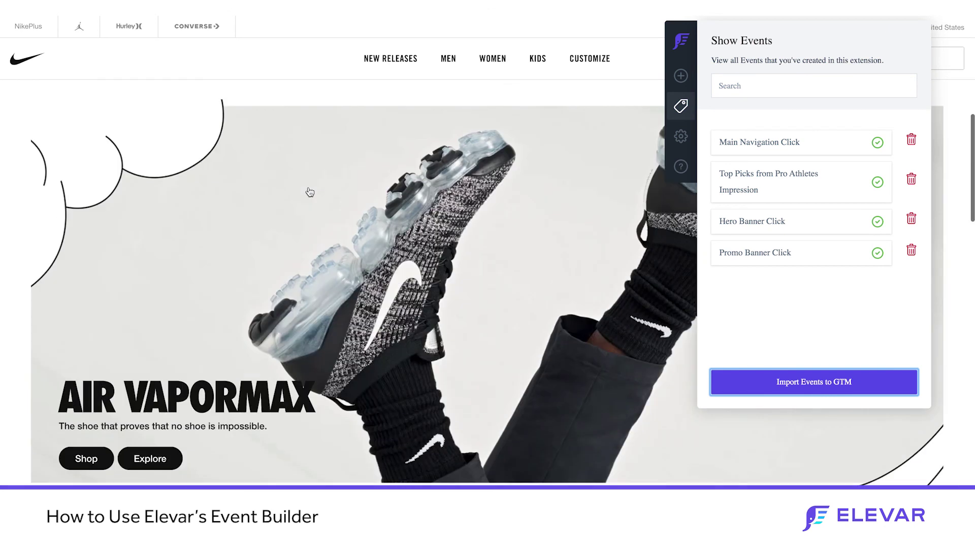
pyautogui.scroll(5, 311, 192)
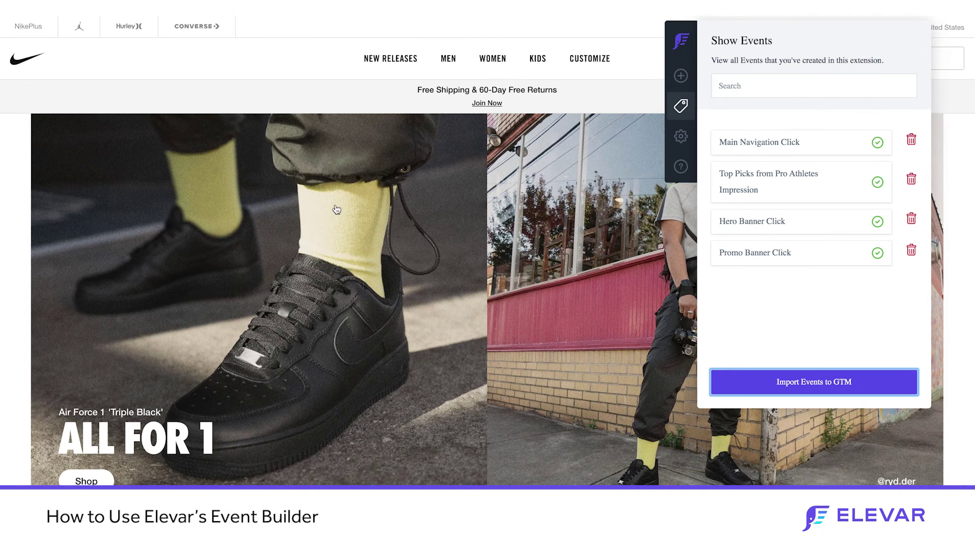